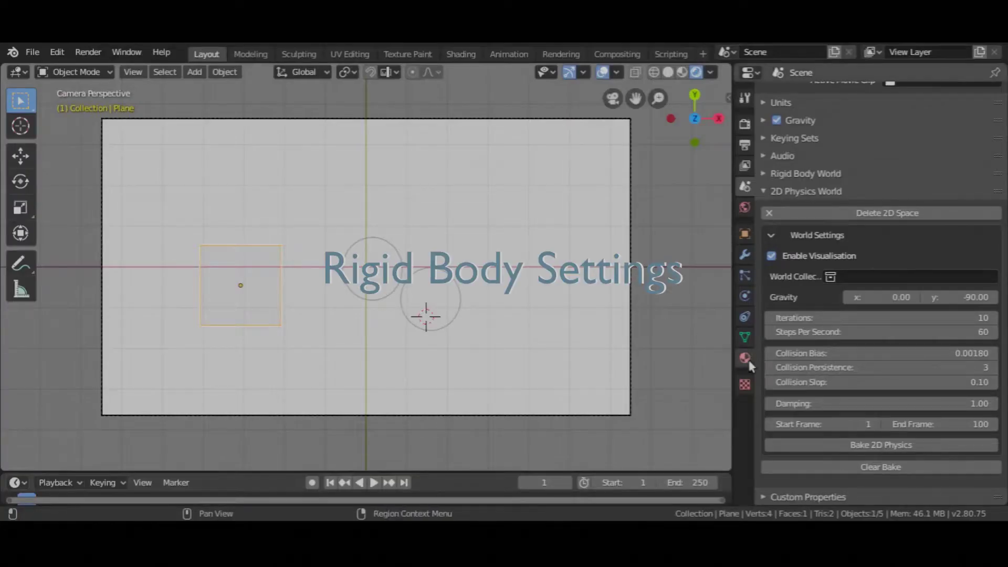
Give the square plane a new material, Material.003, with a purple base colour, then deselect everything
left_click(745, 357)
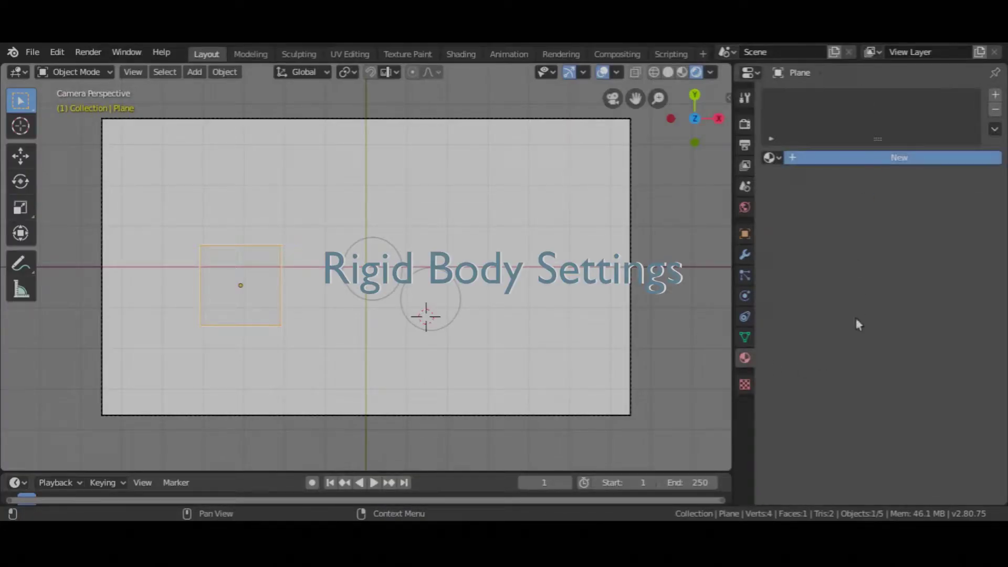
left_click(893, 158)
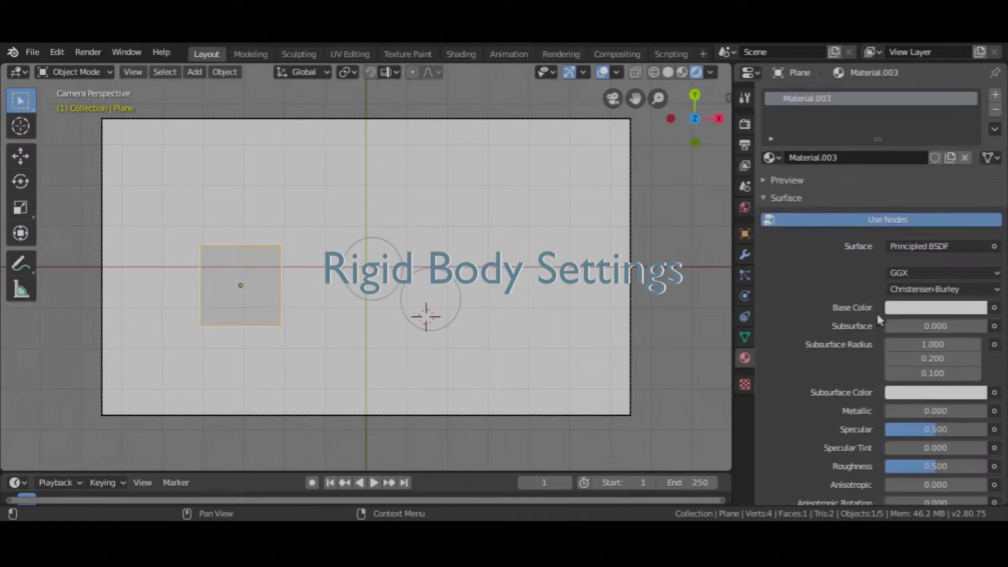
left_click(904, 308)
left_click(942, 140)
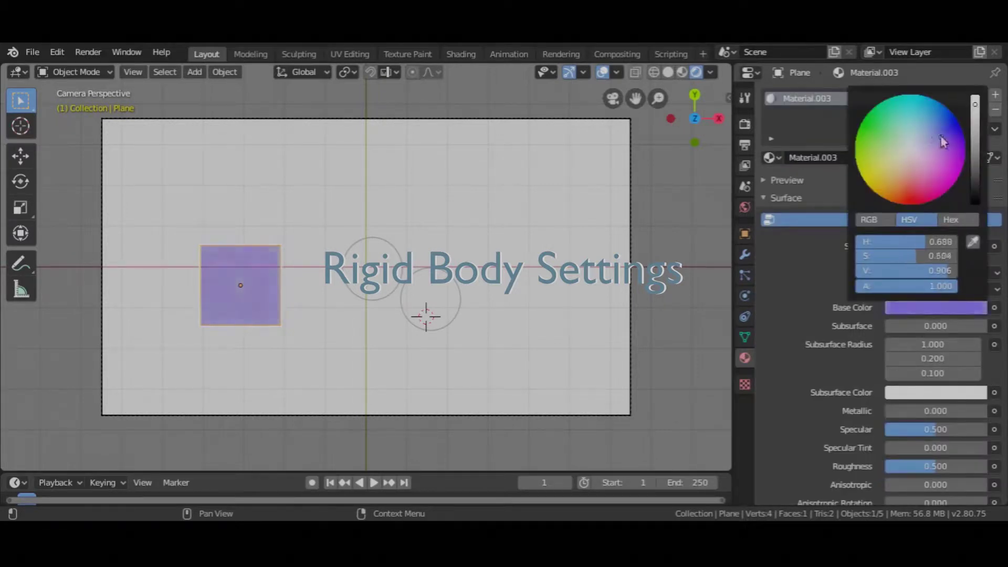
left_click(550, 266)
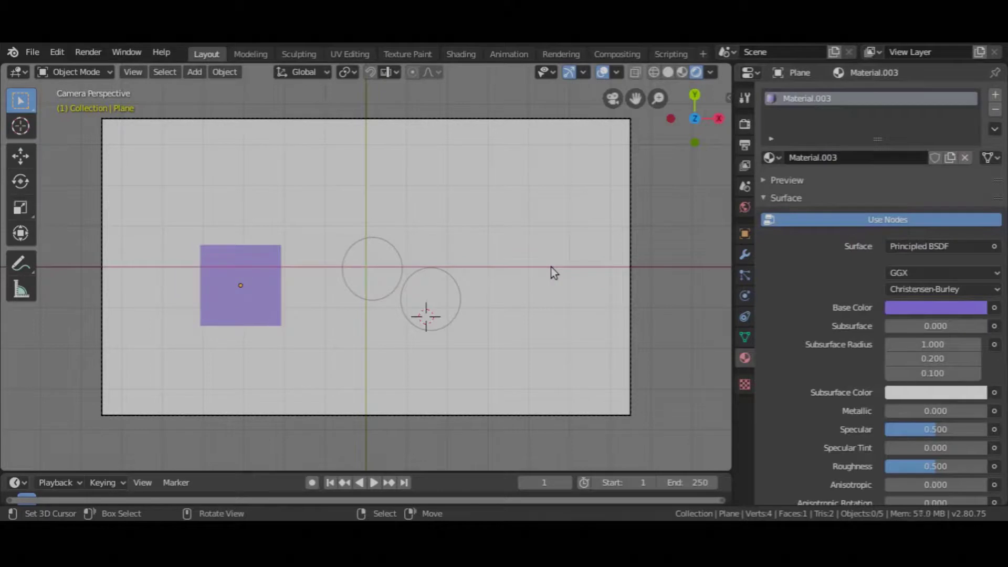
key("space")
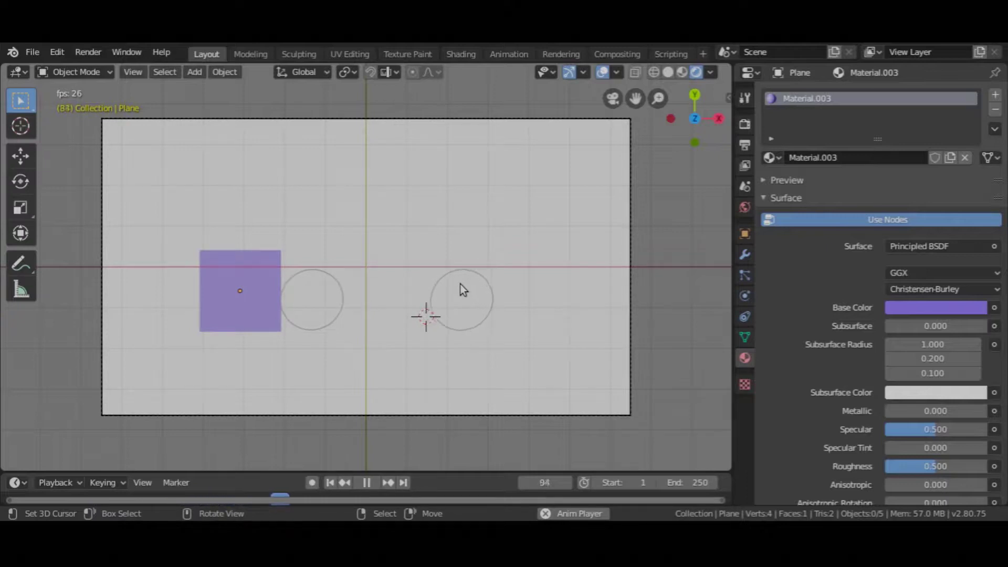
key("Escape")
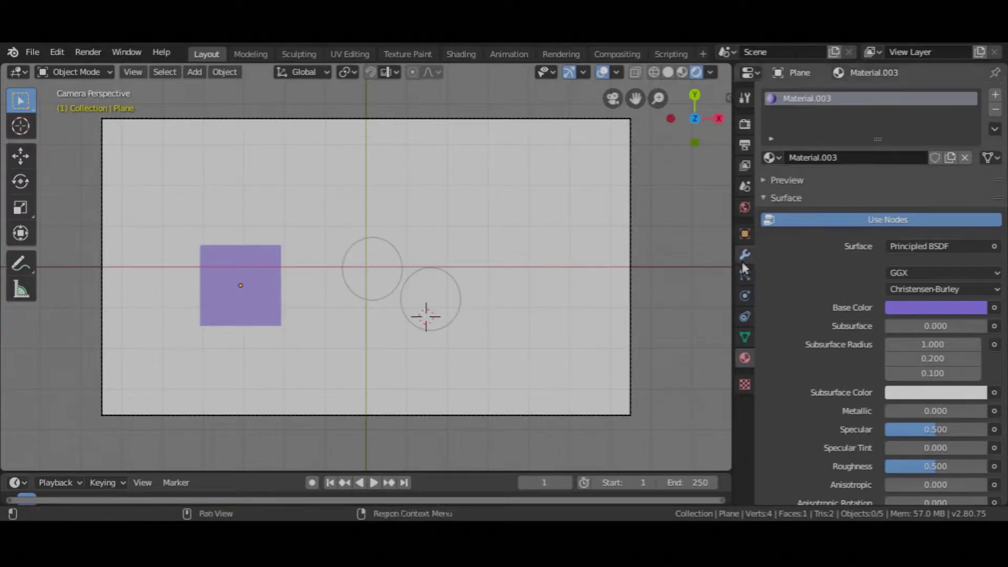
Set the purple plane's 2D physics collision shape to Poly, using the From Curve option
left_click(744, 186)
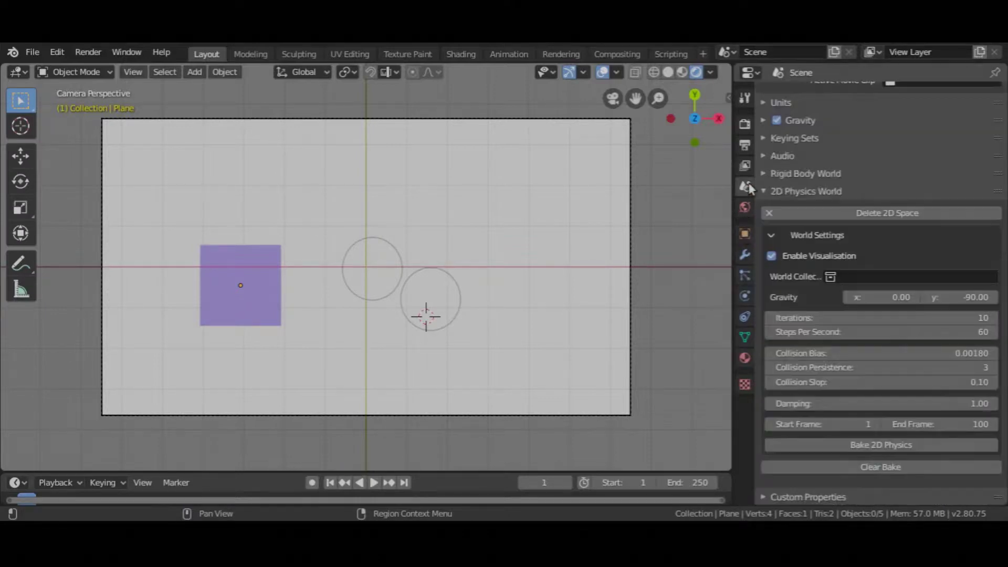
left_click(746, 295)
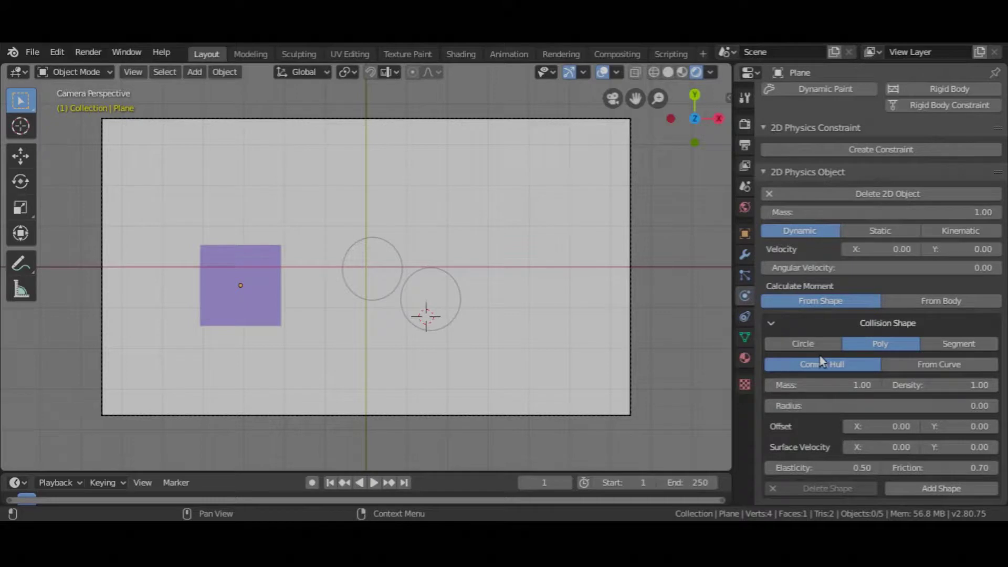
left_click(225, 282)
left_click(779, 344)
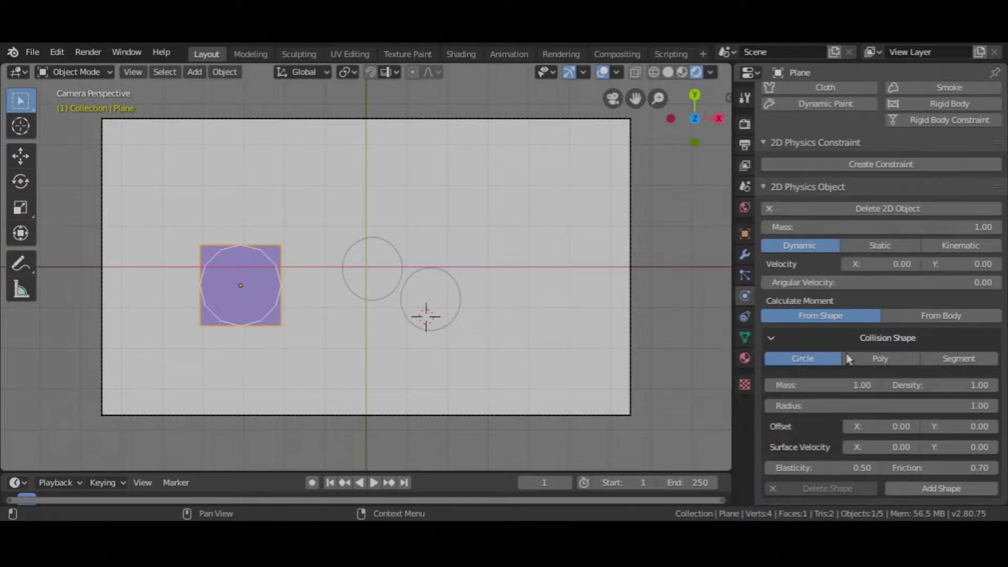
left_click(860, 360)
left_click(897, 386)
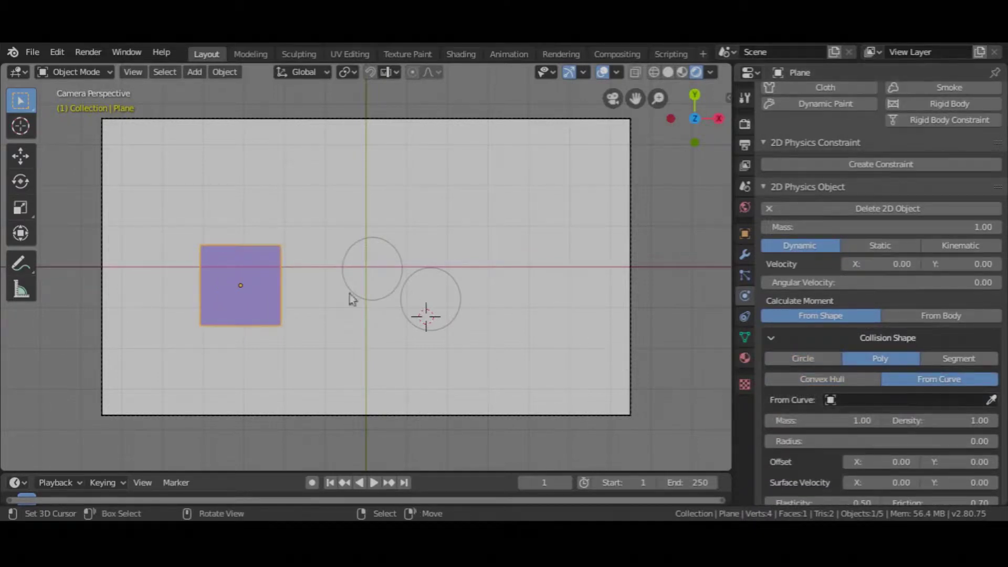
Snap the 3D cursor to the plane and add a Bezier circle there
key("shift+s")
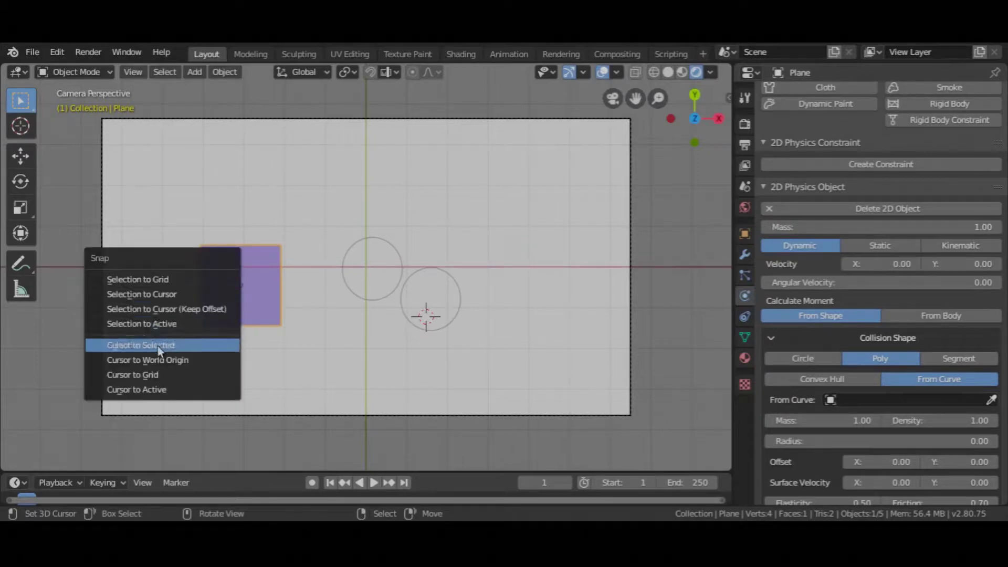
left_click(158, 345)
key("shift+a")
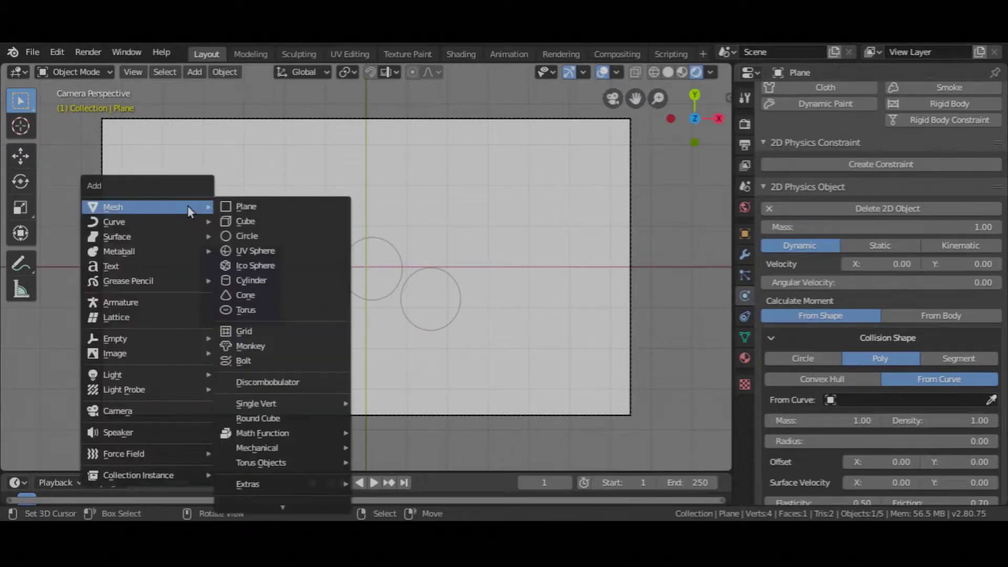
mouse_move(118, 221)
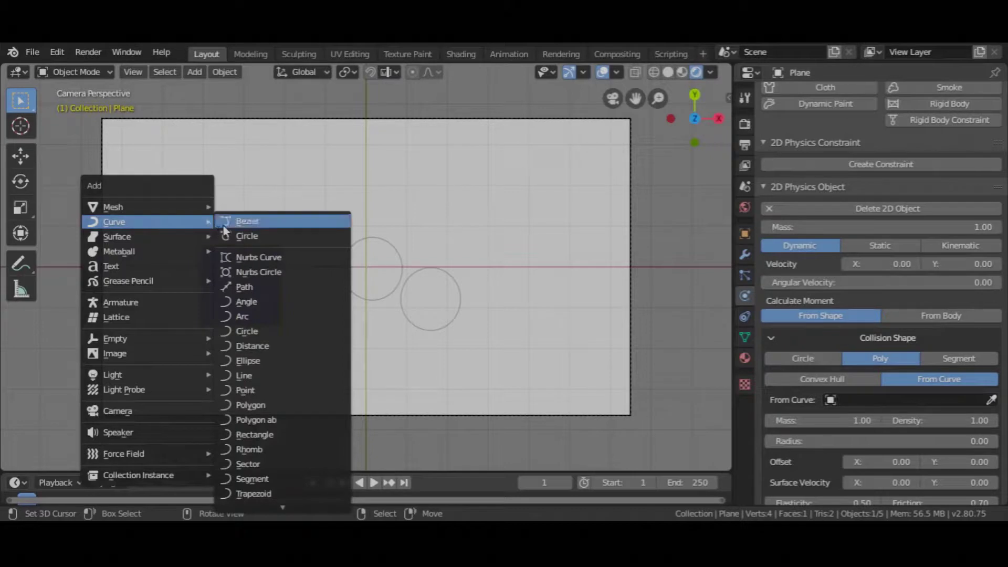
left_click(229, 235)
Move the Bezier circle's top points into a lopsided egg outline, then reselect the plane
key("ctrl+Tab")
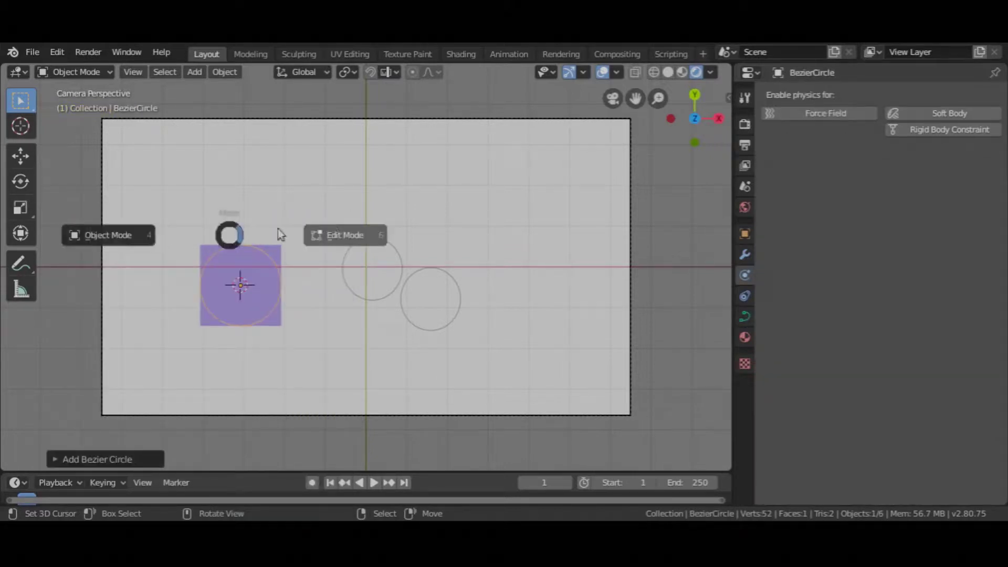
left_click(334, 221)
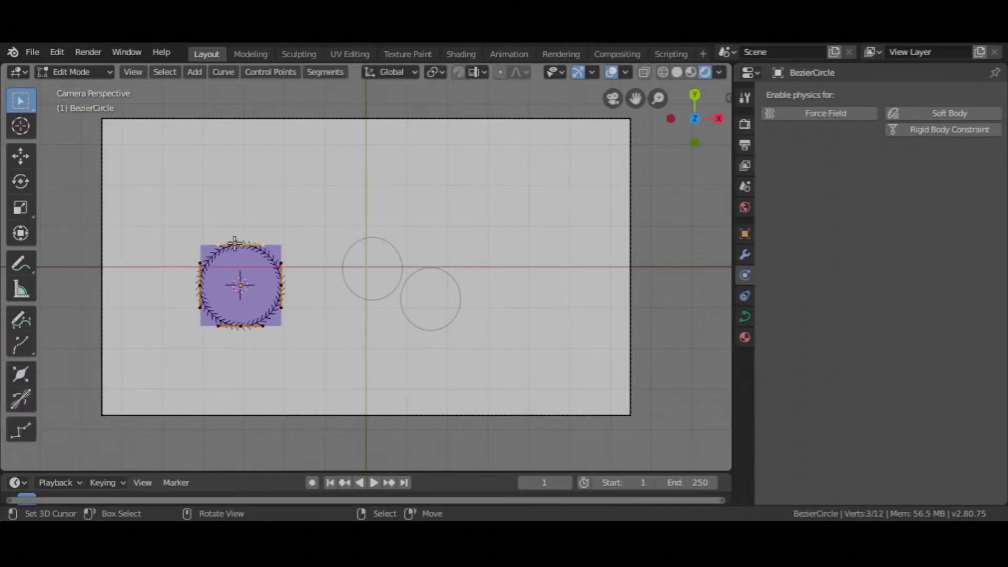
key("g")
key("Return")
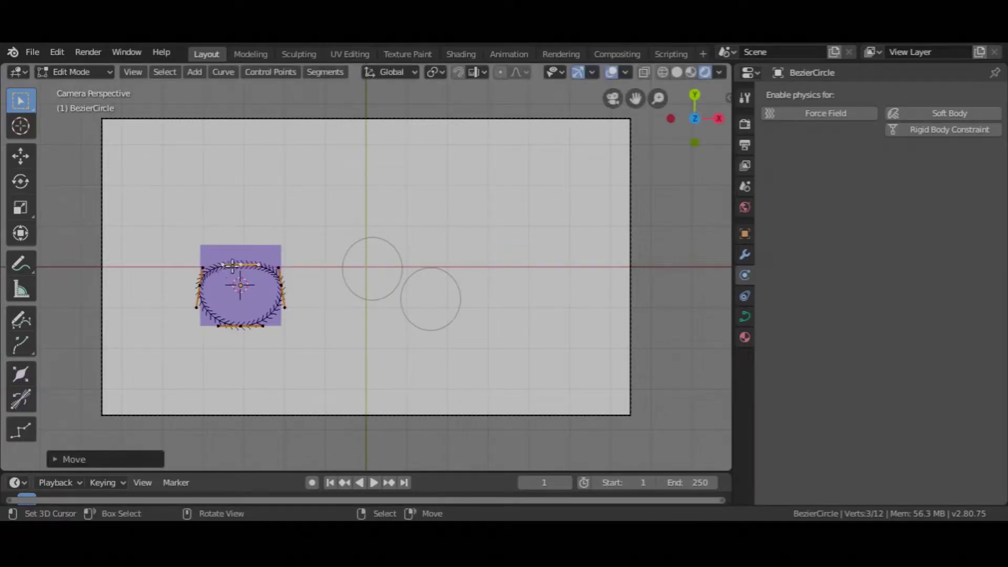
key("g")
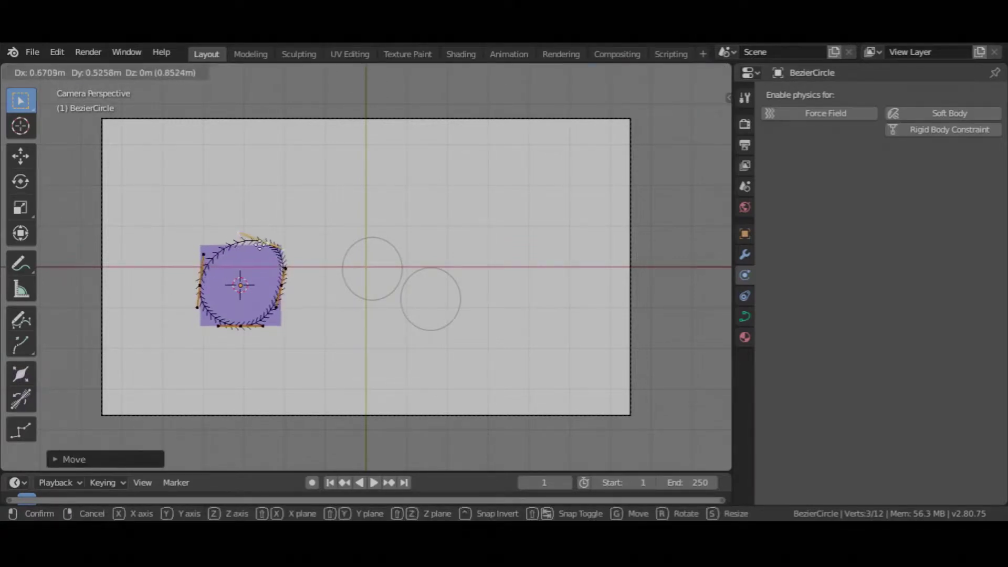
left_click(262, 244)
key("ctrl+Tab")
left_click(225, 282)
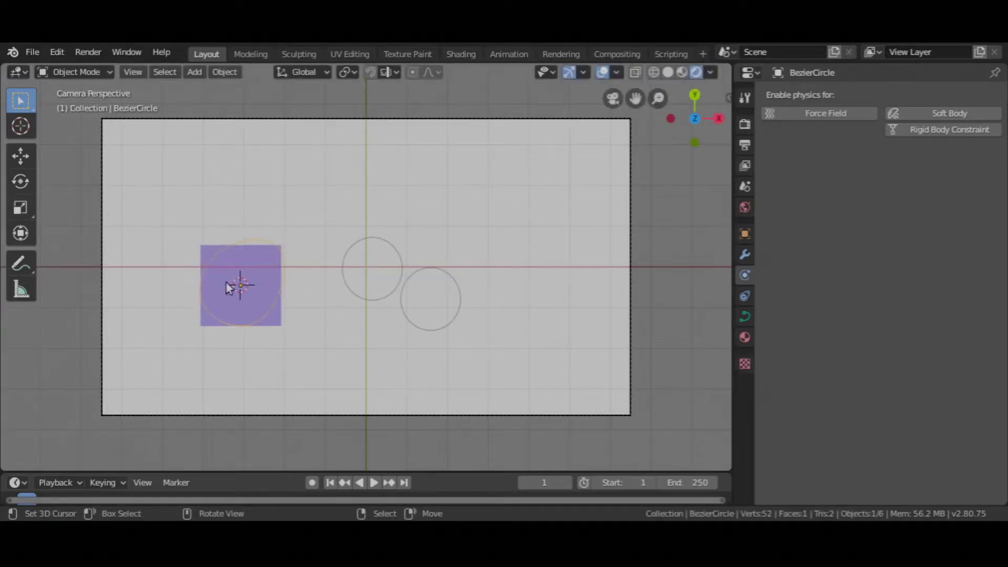
left_click(225, 283)
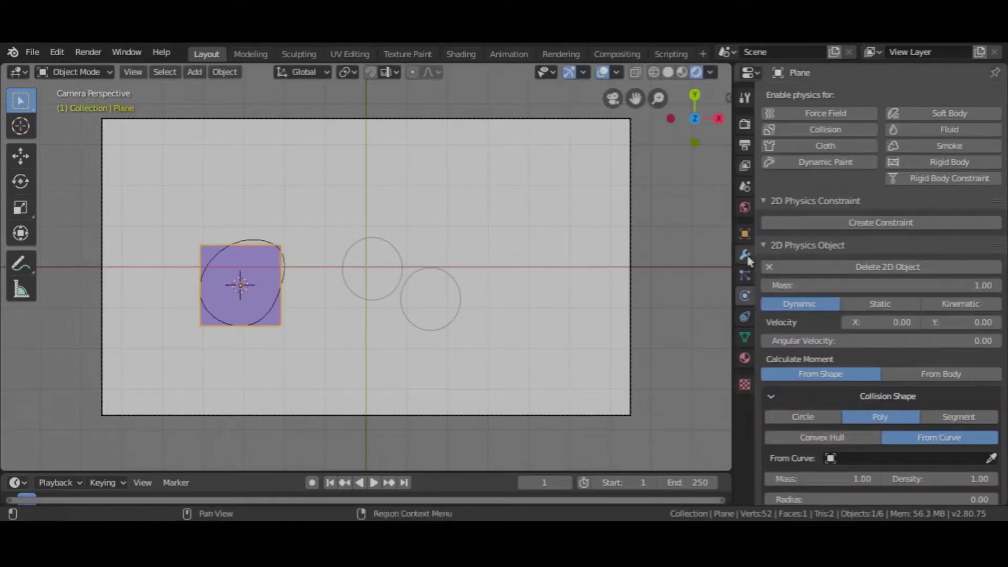
Choose BezierCircle as the curve for the plane's From Curve collision shape
left_click(895, 455)
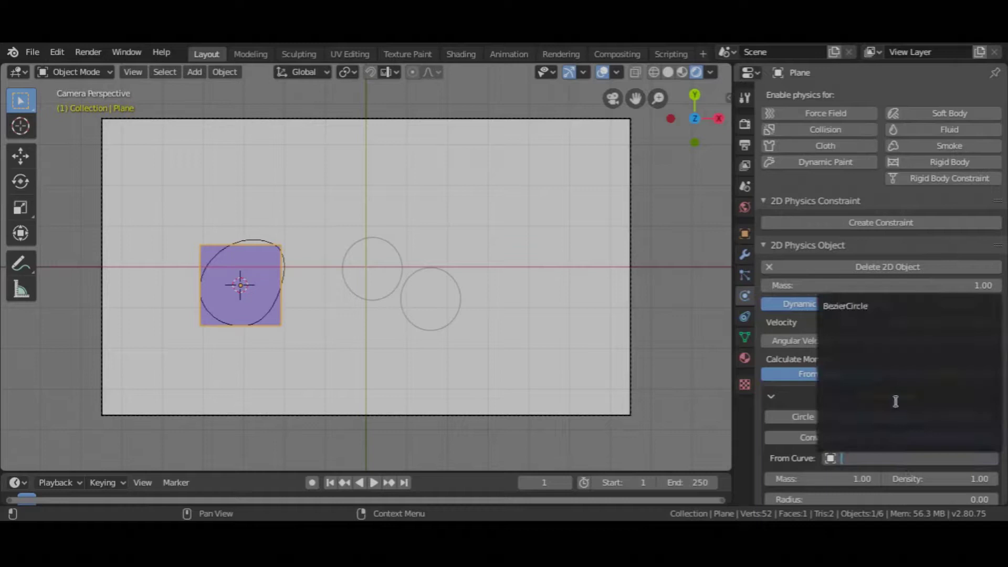
left_click(889, 305)
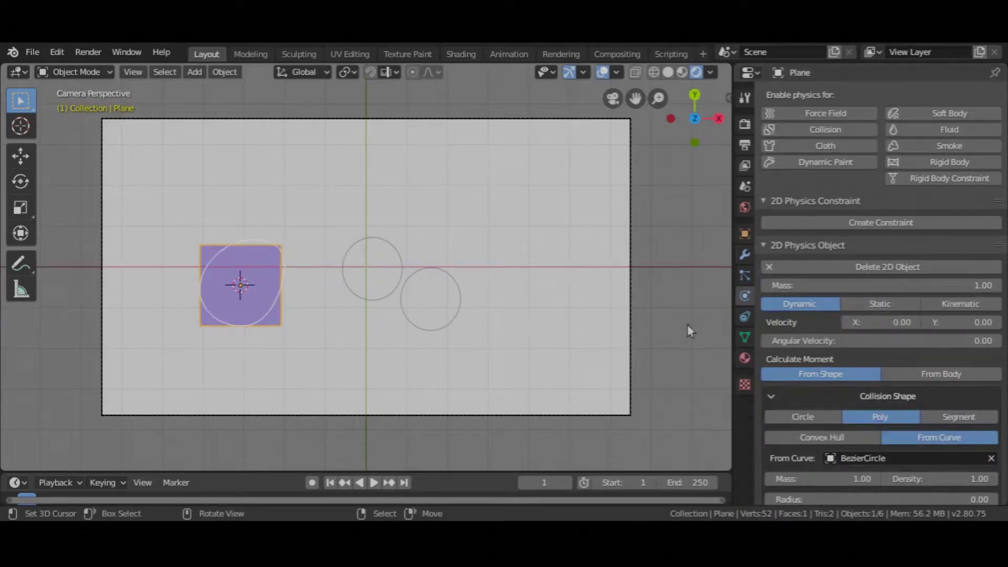
Clear and re-bake the 2D physics, replay it from frame 1, then select the left circle
left_click(745, 187)
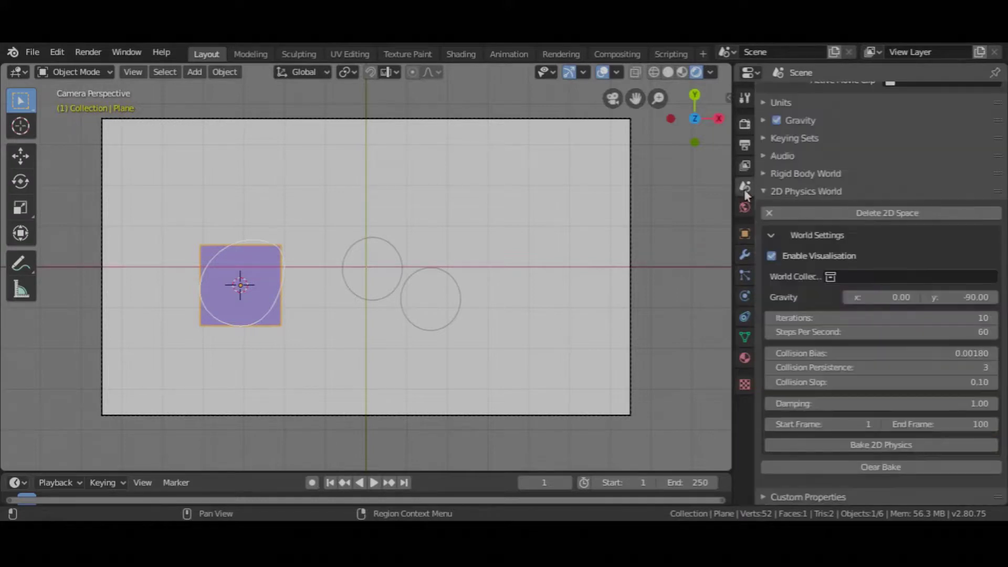
left_click(830, 470)
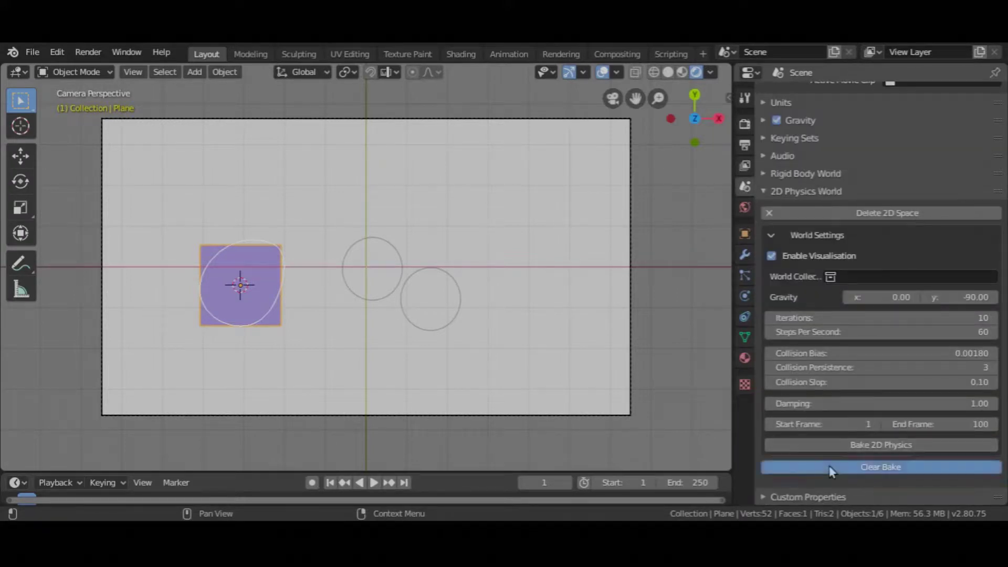
left_click(817, 446)
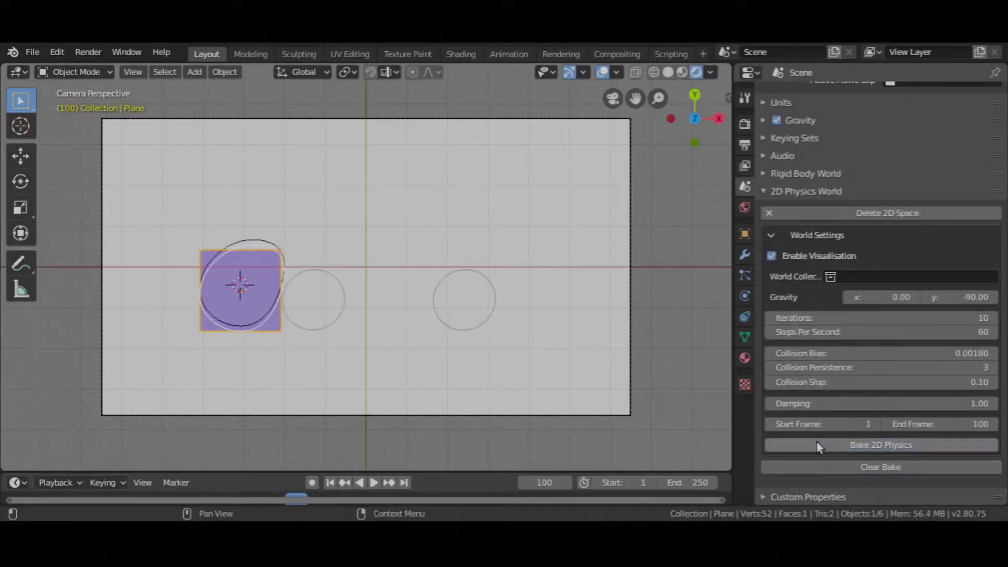
left_click(330, 483)
left_click(375, 483)
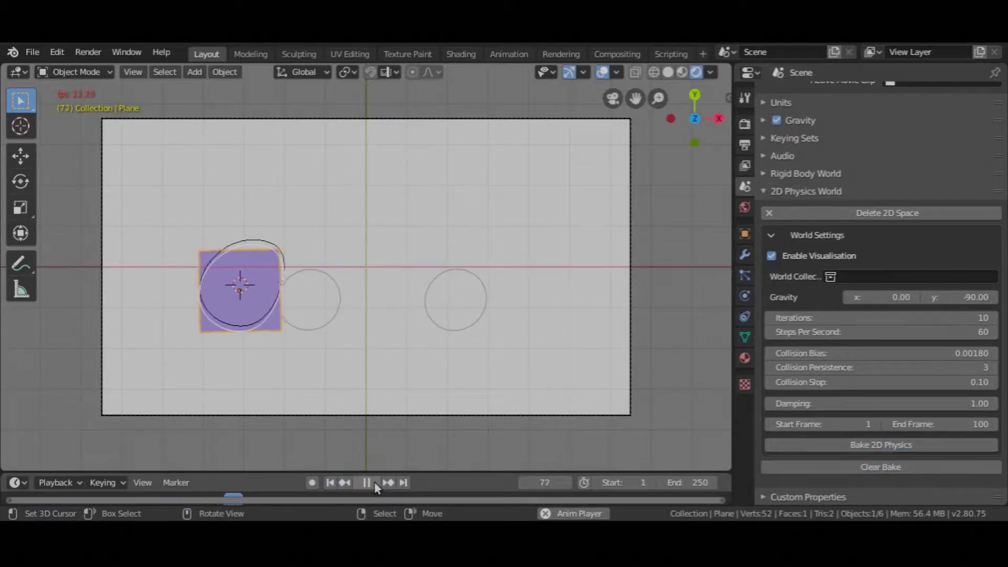
key("Escape")
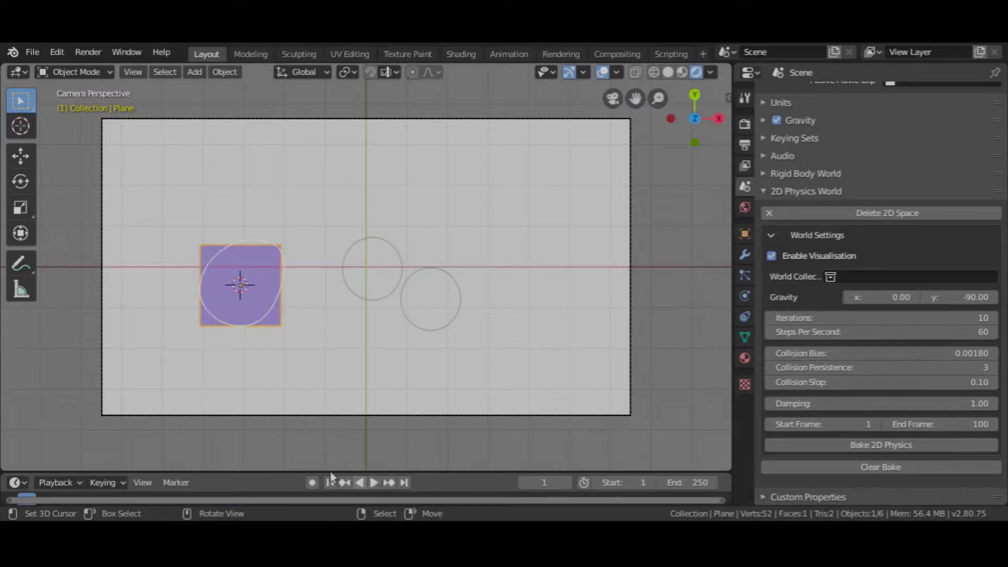
left_click(345, 250)
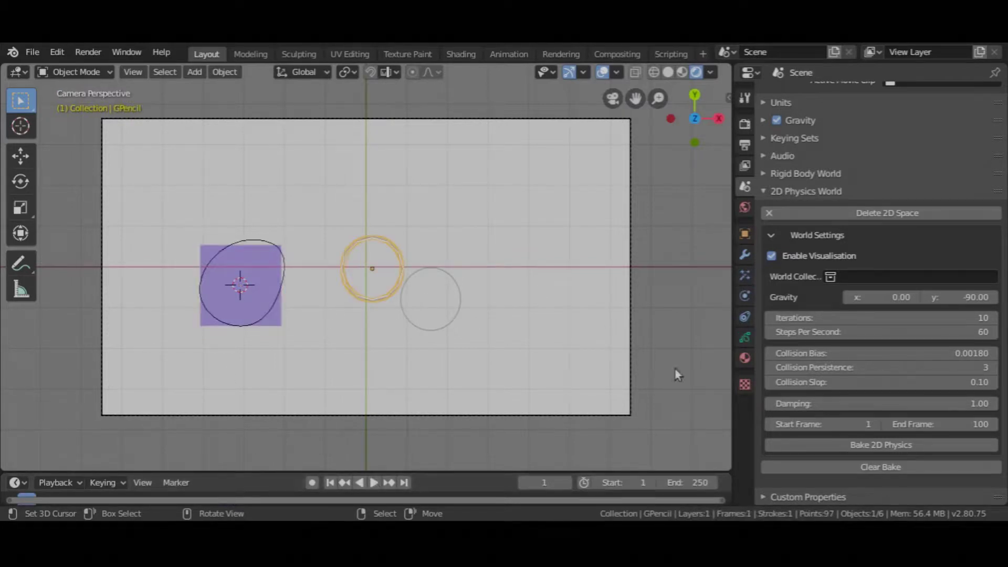
Change the selected circle's 2D physics collision mass
left_click(747, 296)
left_click(849, 375)
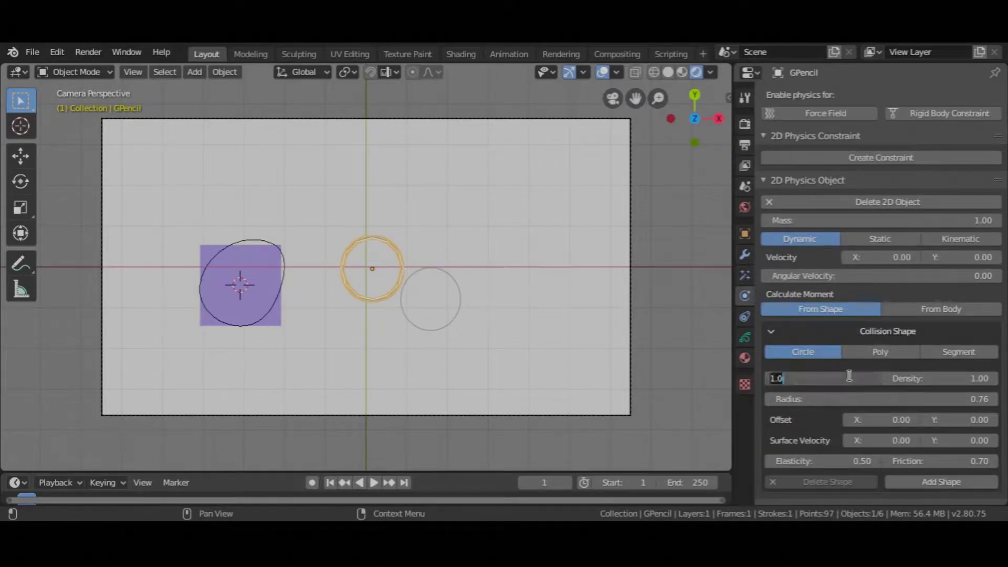
key("Return")
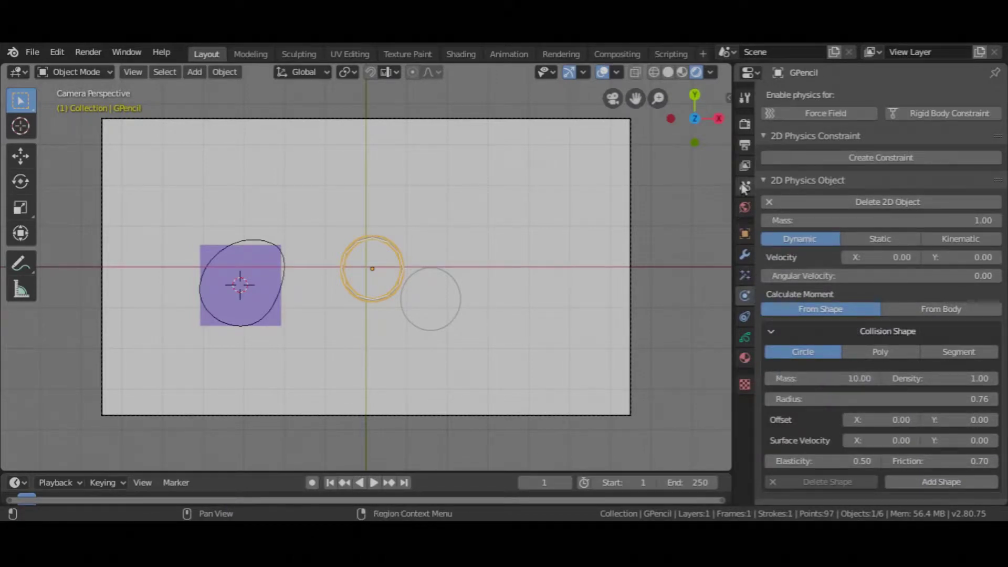
Re-bake the 2D physics simulation and play it from the start, stopping with Esc
left_click(745, 187)
left_click(820, 443)
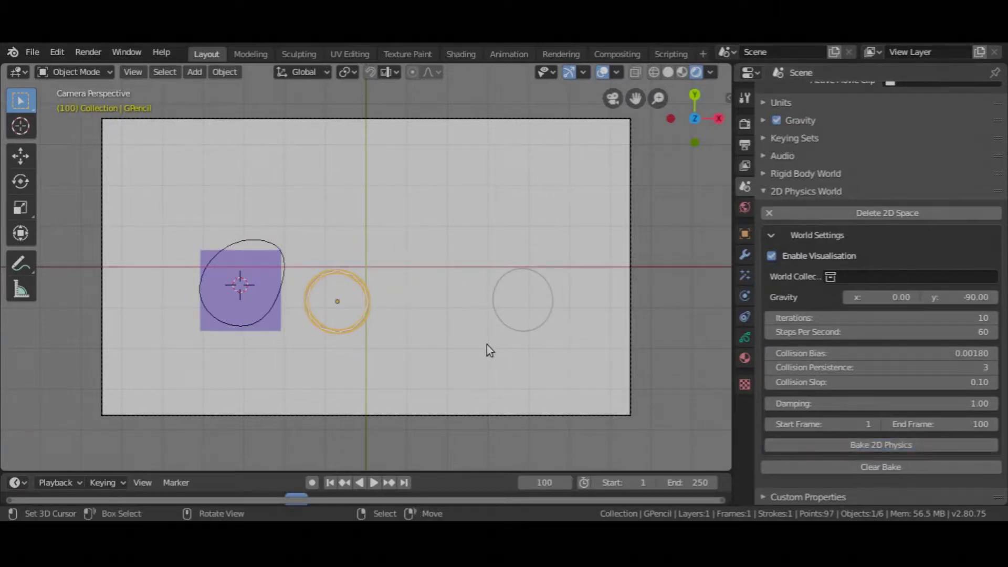
left_click(329, 482)
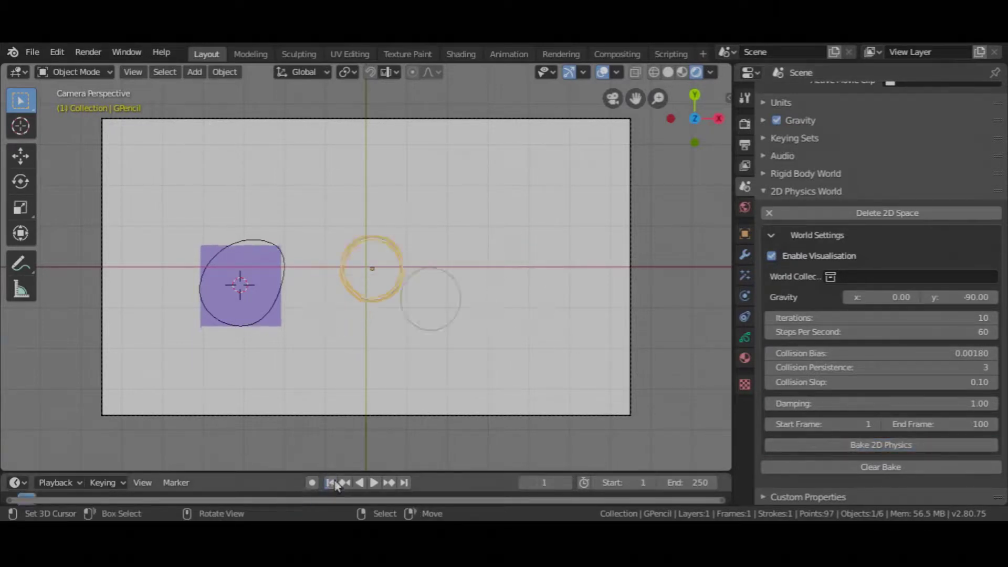
left_click(374, 482)
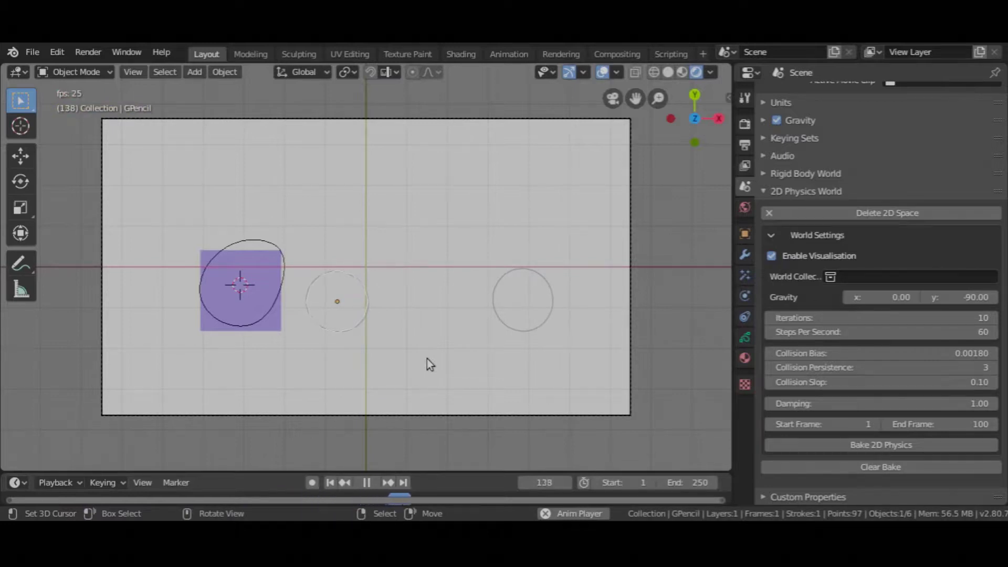
key("Escape")
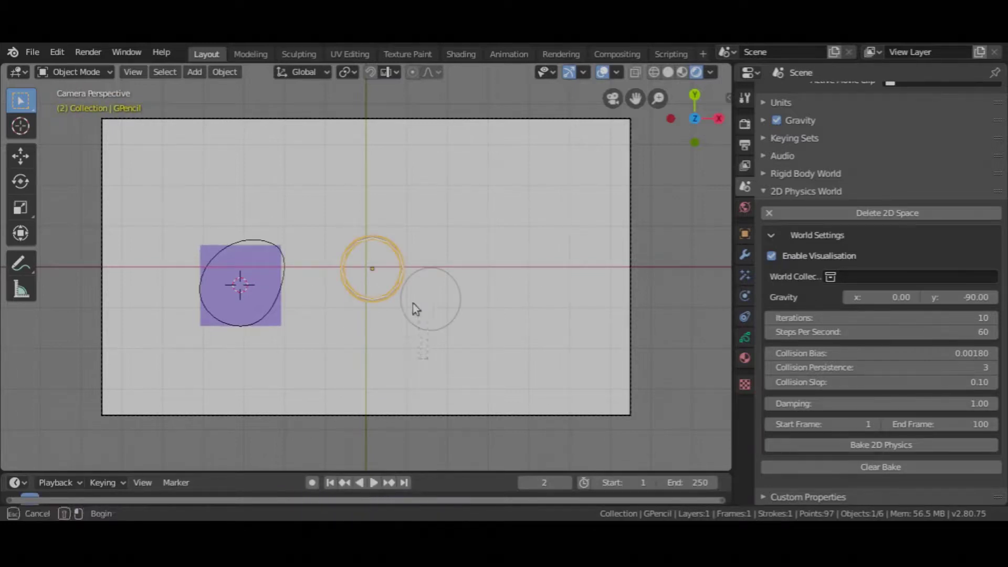
Clear the bake and move the middle circle above and right of the purple square
left_click(399, 275, "shift")
left_click(399, 275, "shift")
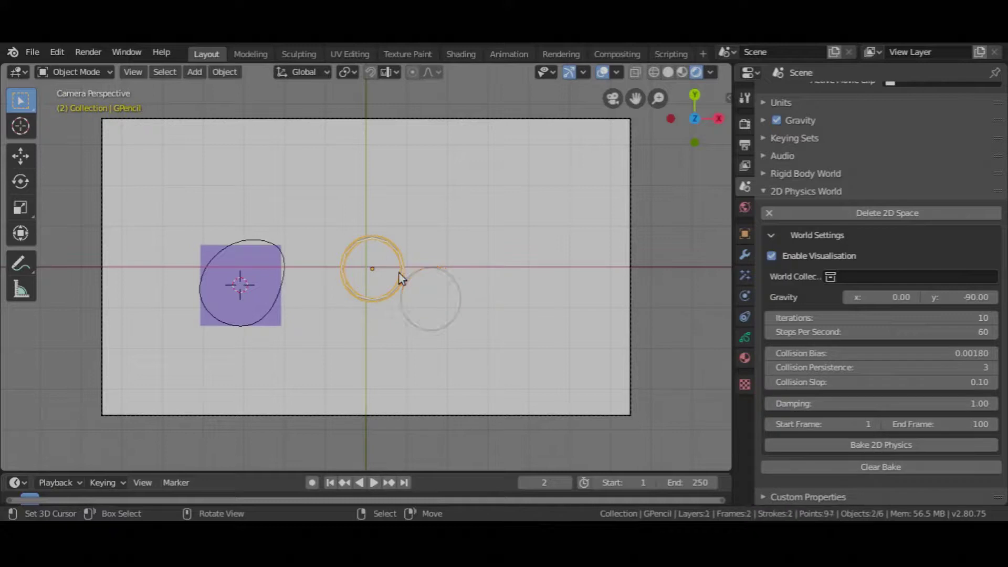
left_click(881, 467)
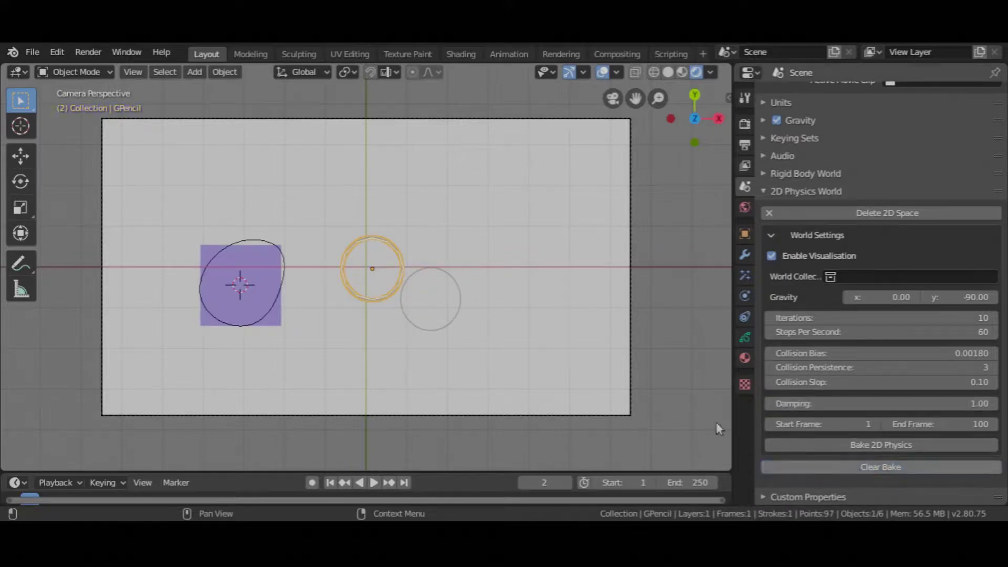
key("g")
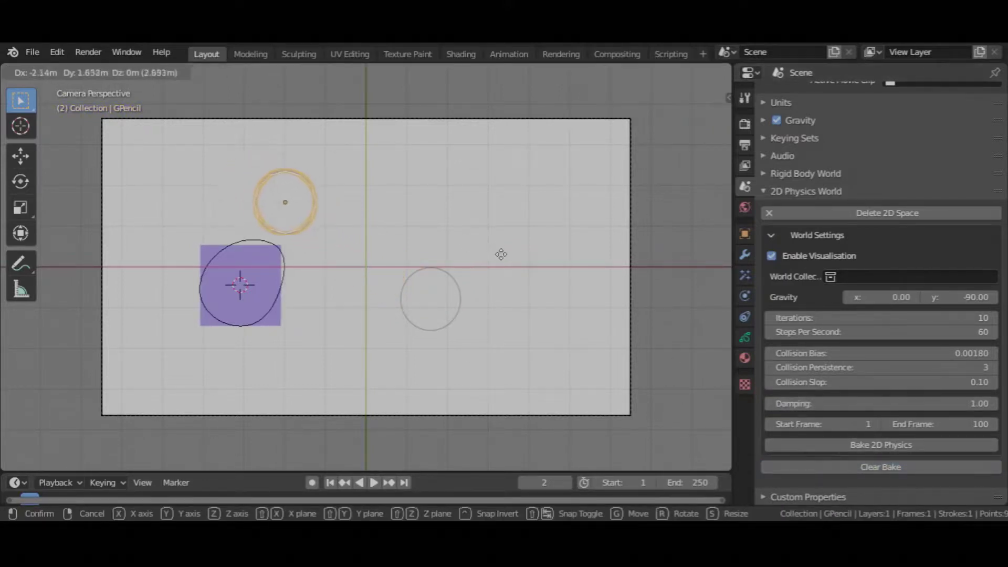
left_click(520, 257)
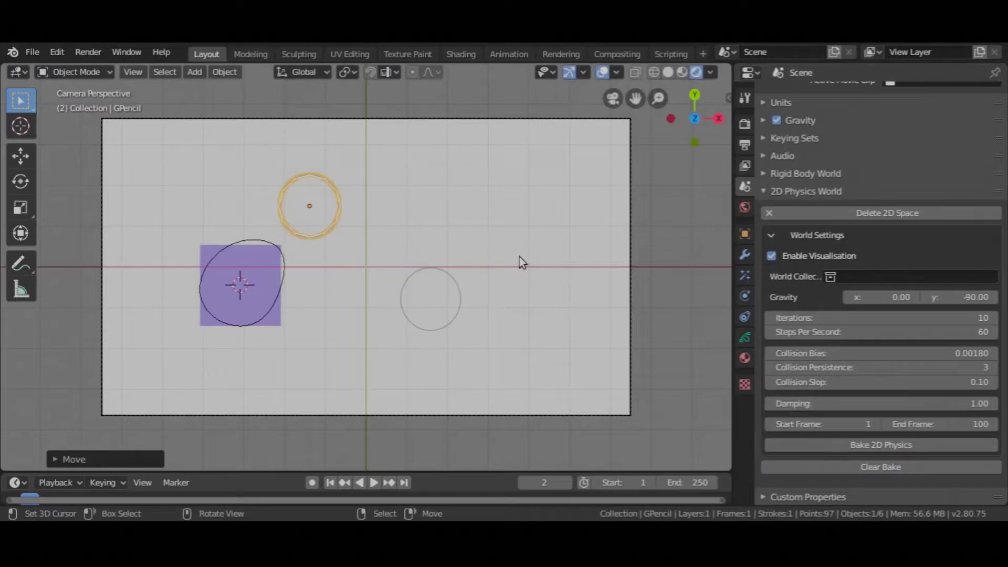
Re-bake the simulation and replay it twice, selecting the purple square between runs
left_click(865, 444)
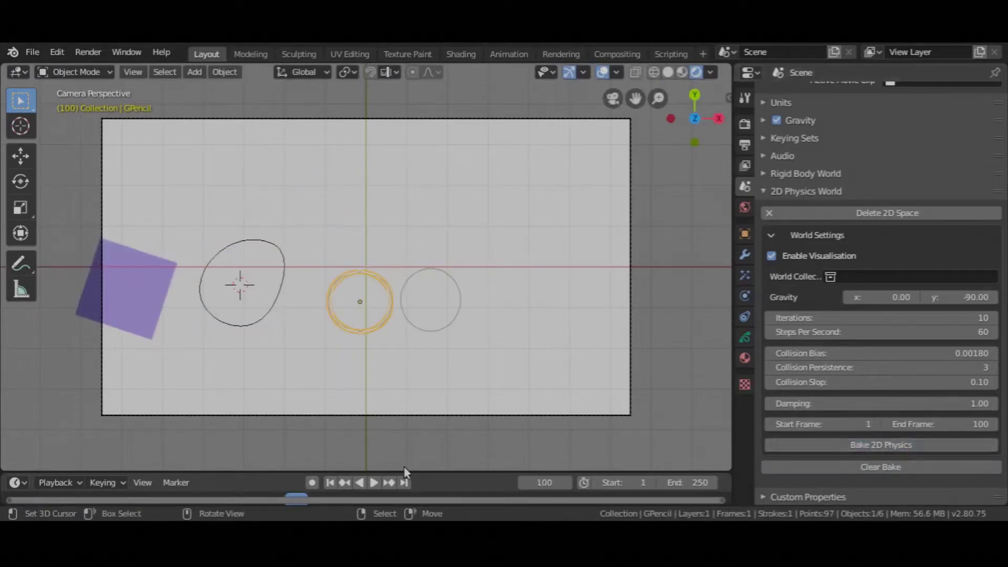
left_click(325, 484)
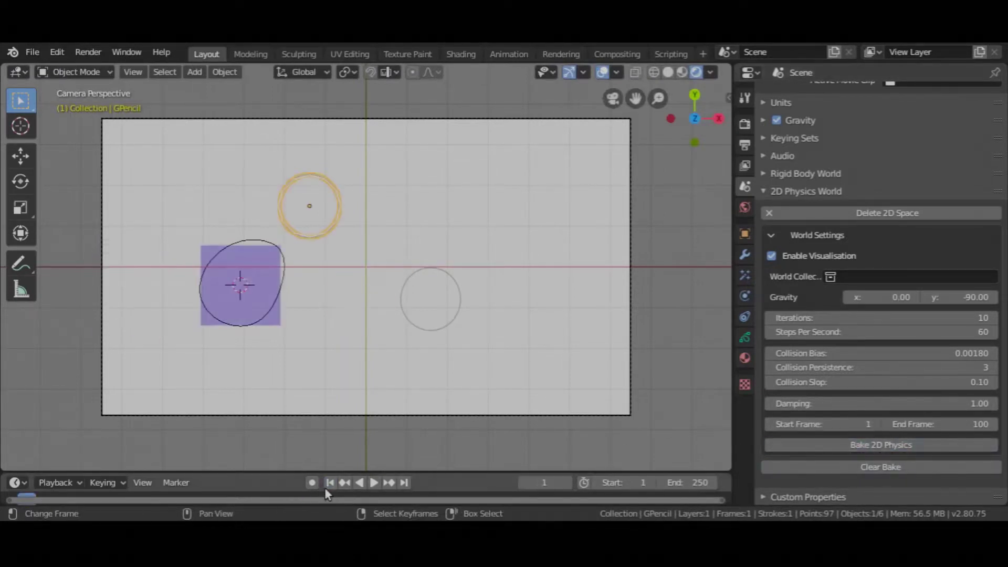
left_click(371, 484)
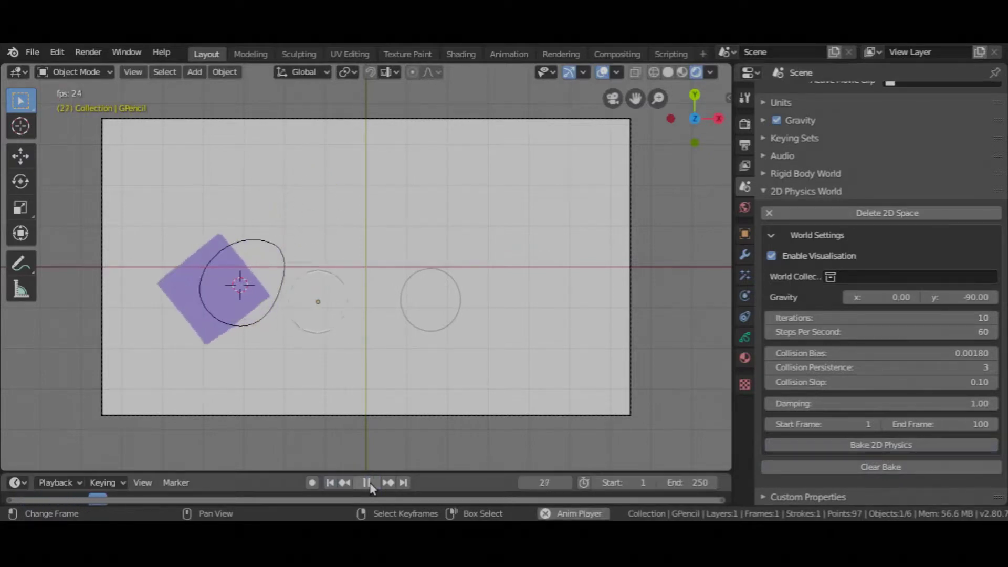
key("Escape")
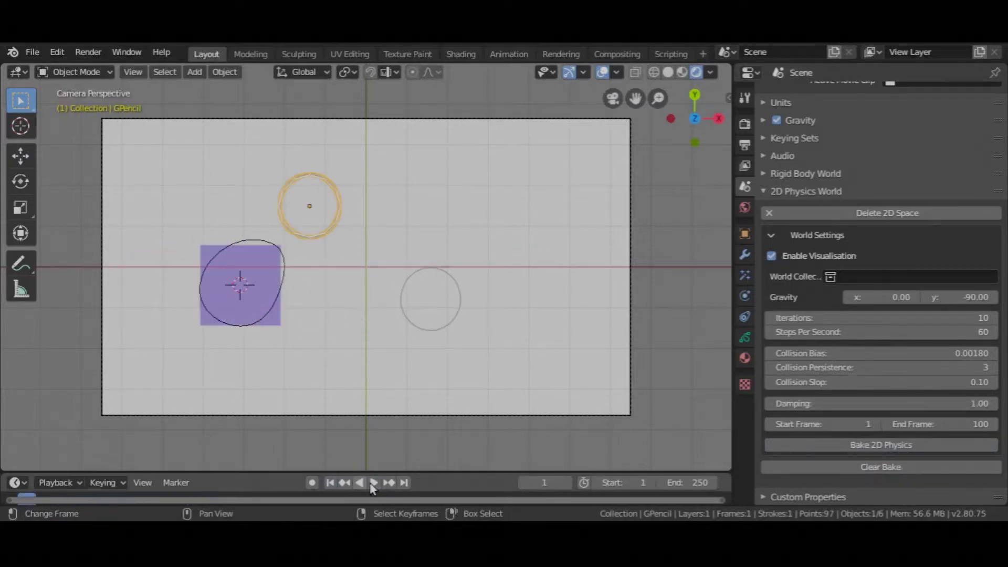
left_click(263, 297)
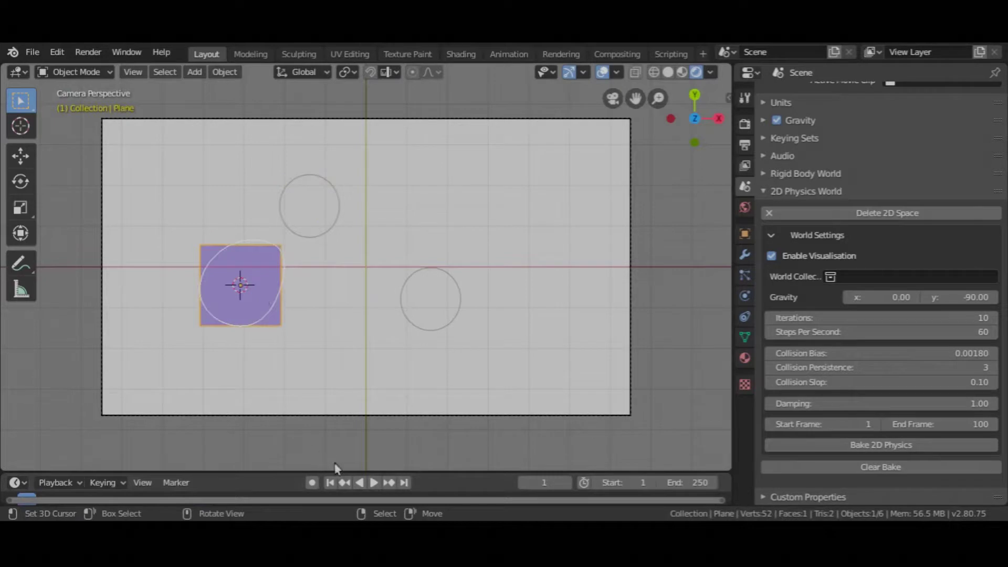
left_click(377, 481)
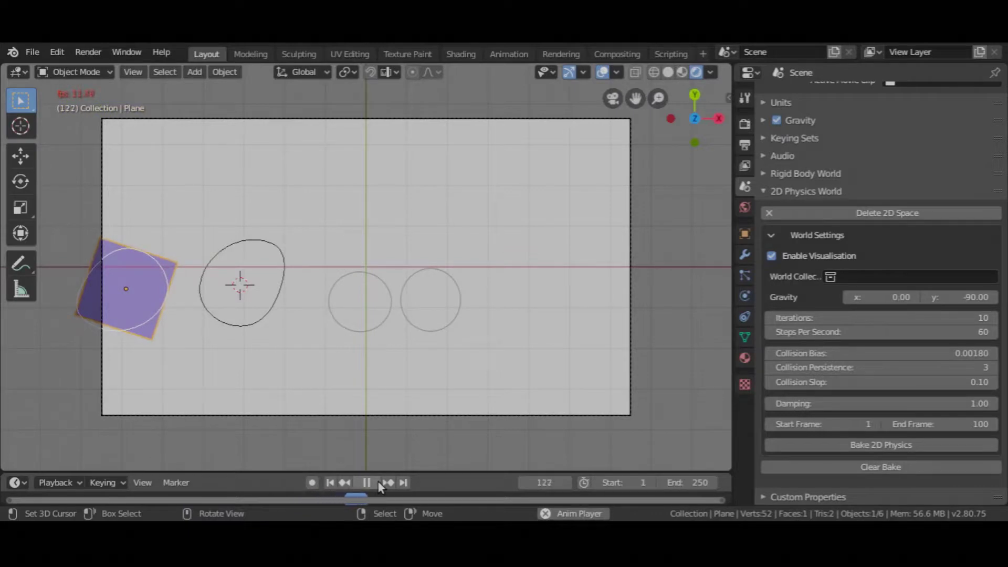
key("Escape")
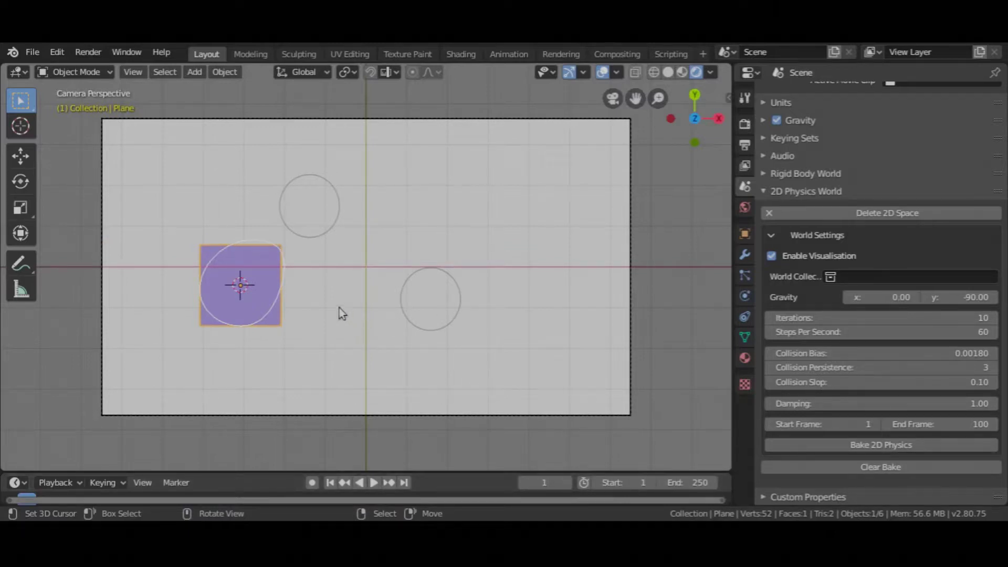
key("shift+a")
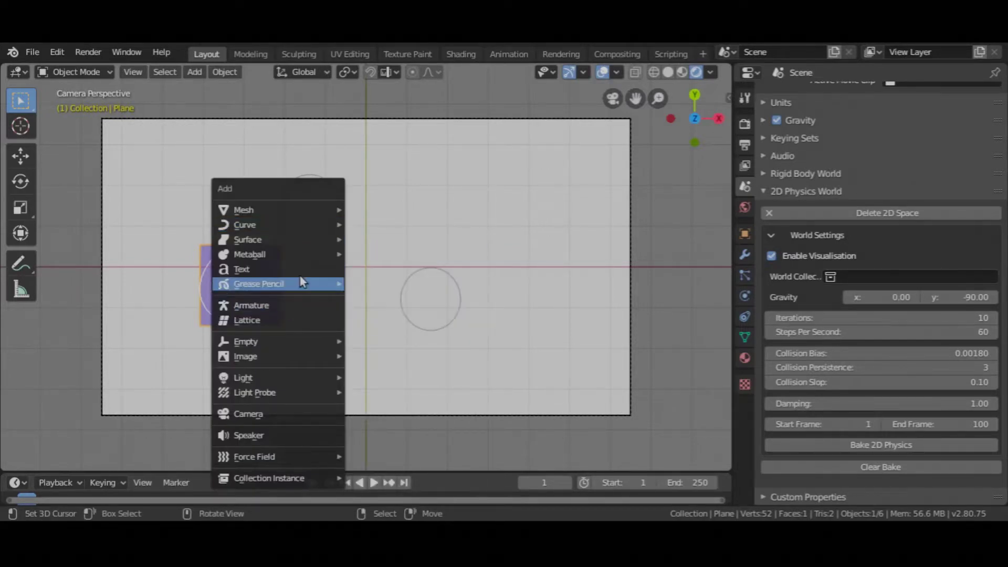
Add a blank grease pencil object, GPencil.002, near the canvas centre in Draw mode
mouse_move(260, 284)
left_click(359, 285)
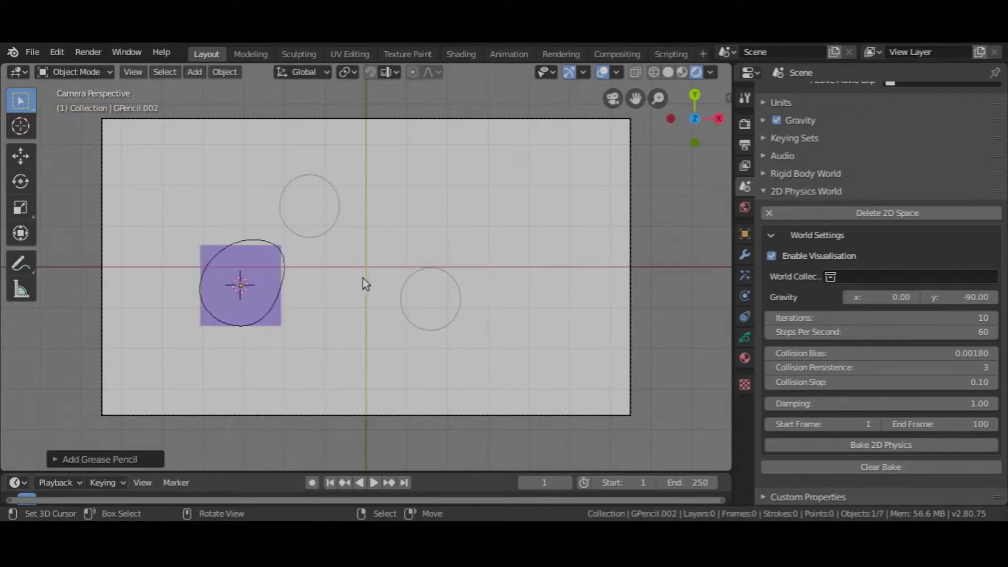
key("g")
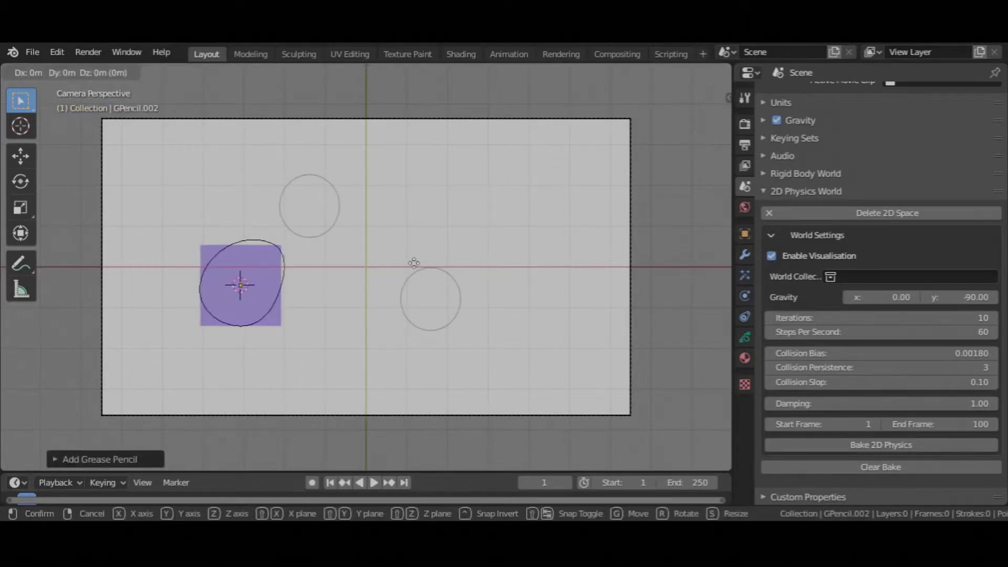
left_click(503, 247)
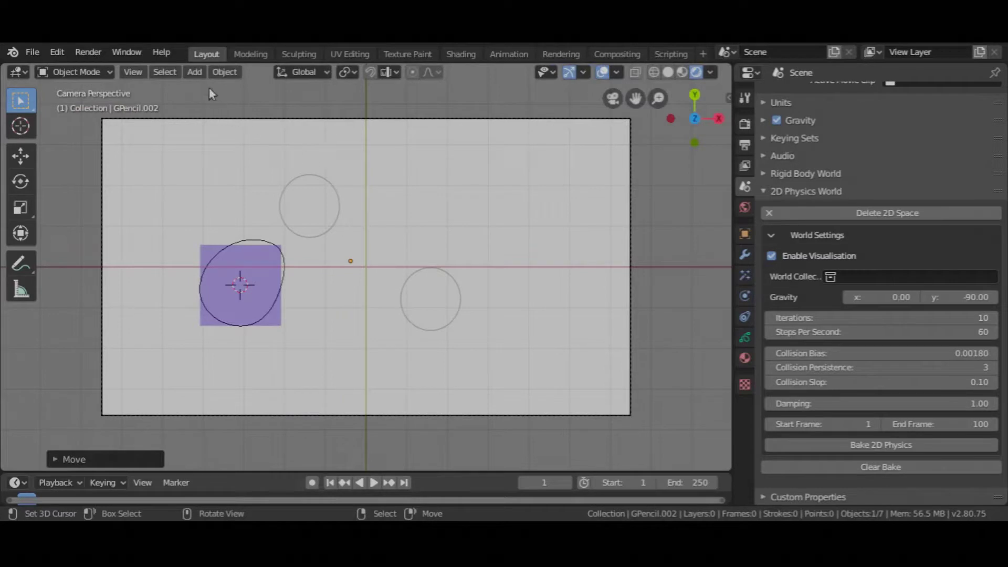
left_click(102, 74)
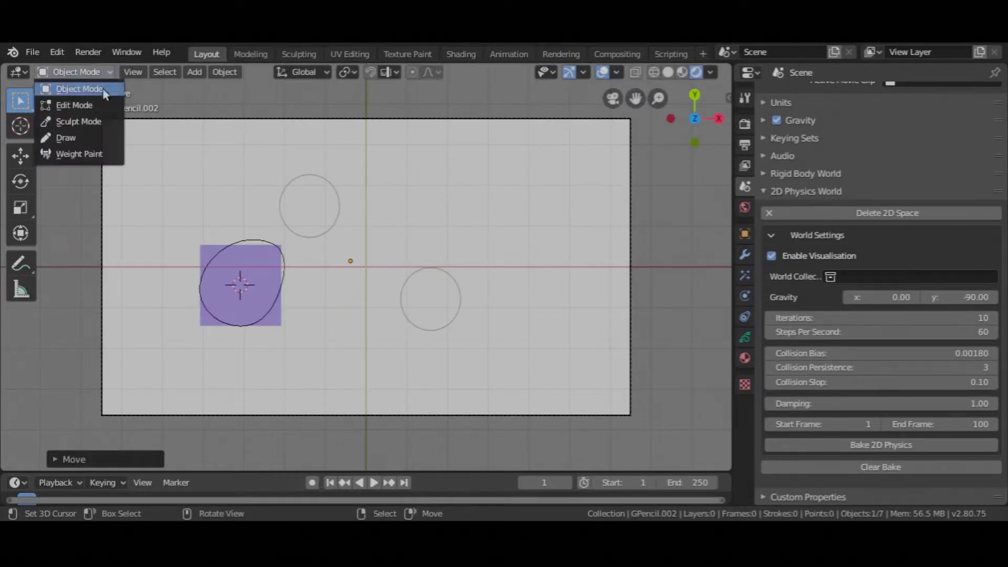
left_click(99, 137)
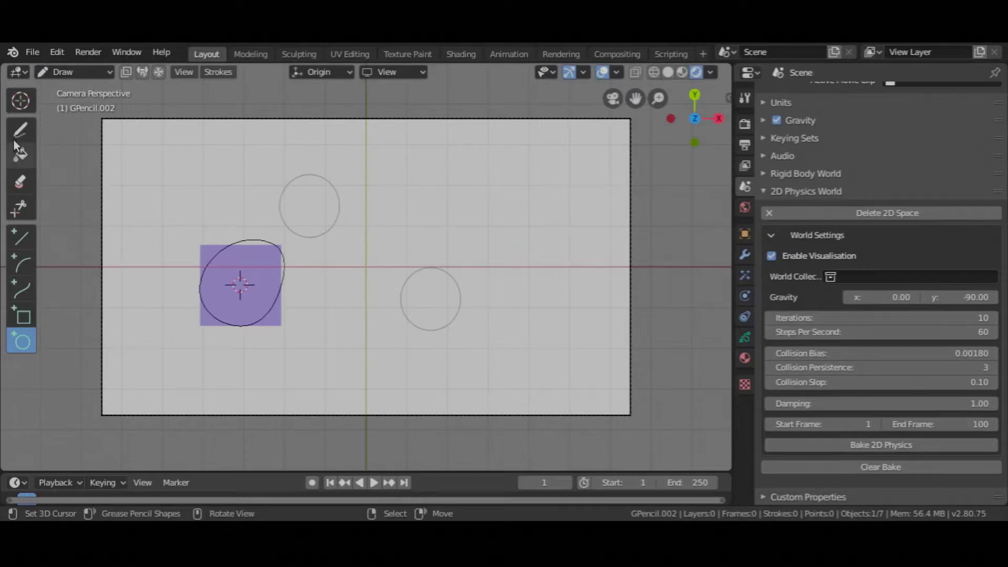
Draw a rectangle with circles overlapping its top edge and lower-left corner
left_click(25, 310)
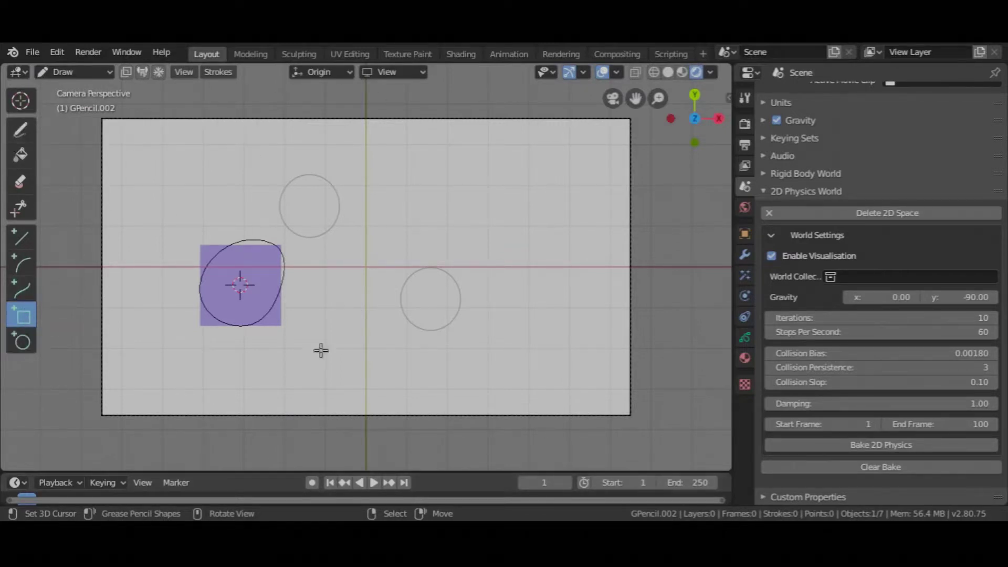
left_click_drag(346, 236, 409, 293)
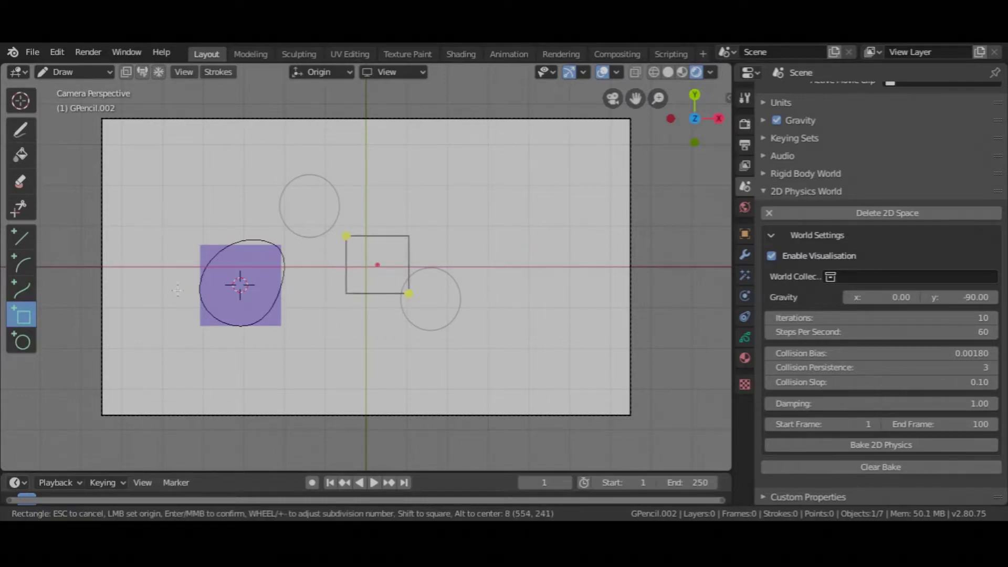
key("Return")
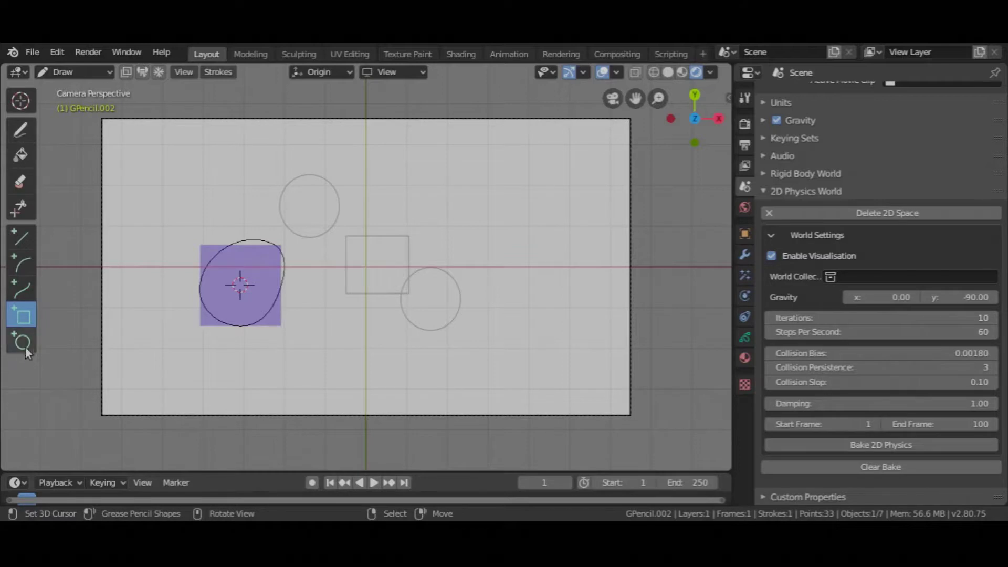
left_click(25, 345)
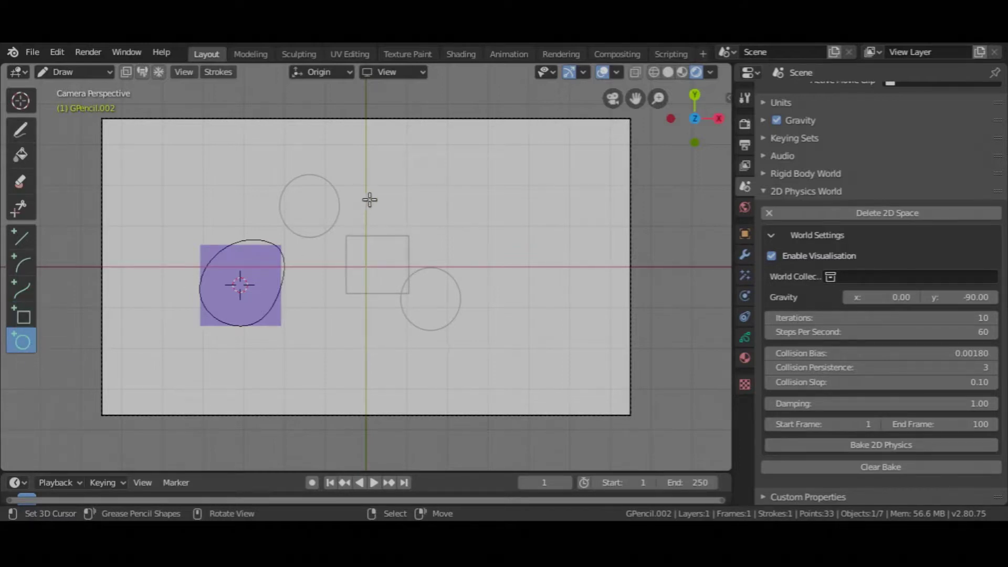
mouse_move(370, 199)
left_mouse_down()
mouse_move(403, 251)
mouse_move(418, 251)
left_mouse_up()
key("Return")
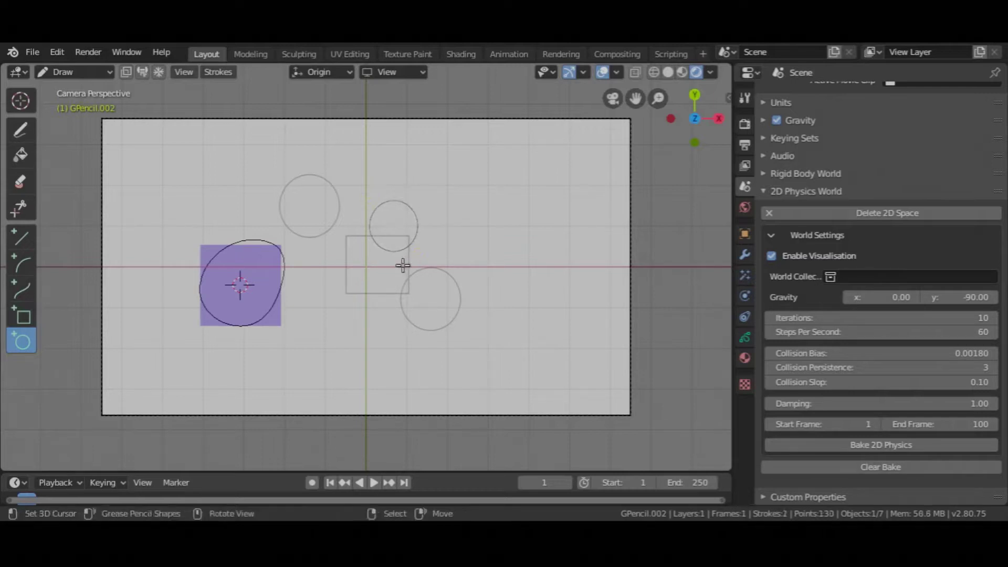
left_click_drag(321, 256, 378, 309)
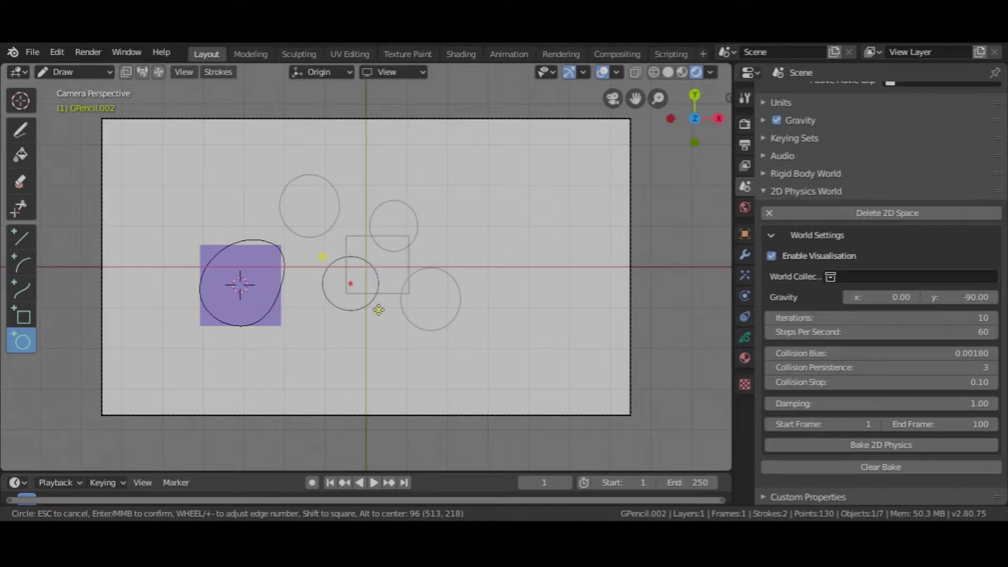
key("Return")
Switch GPencil.002 to Object Mode and then back into Draw mode
key("ctrl+Tab")
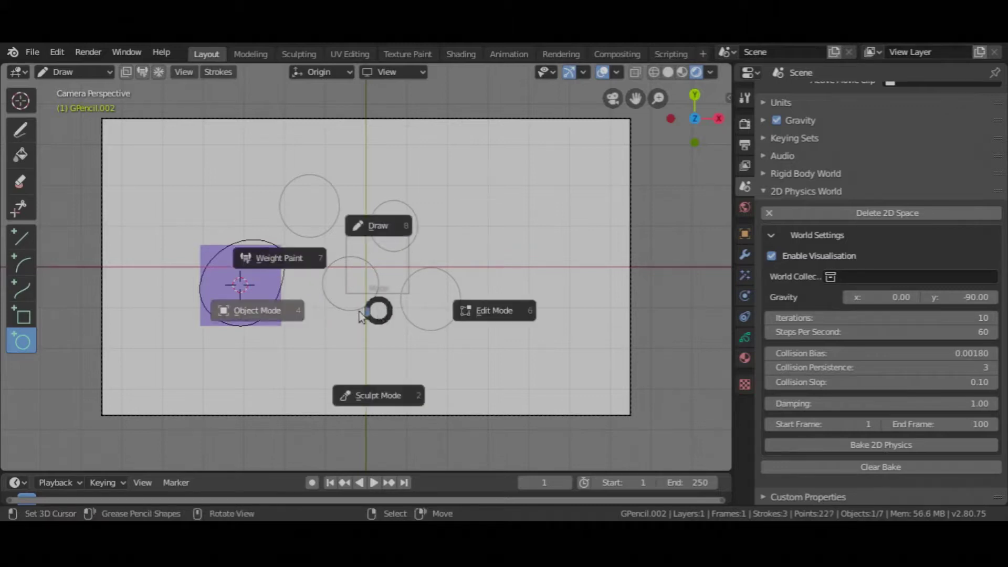
left_click(313, 310)
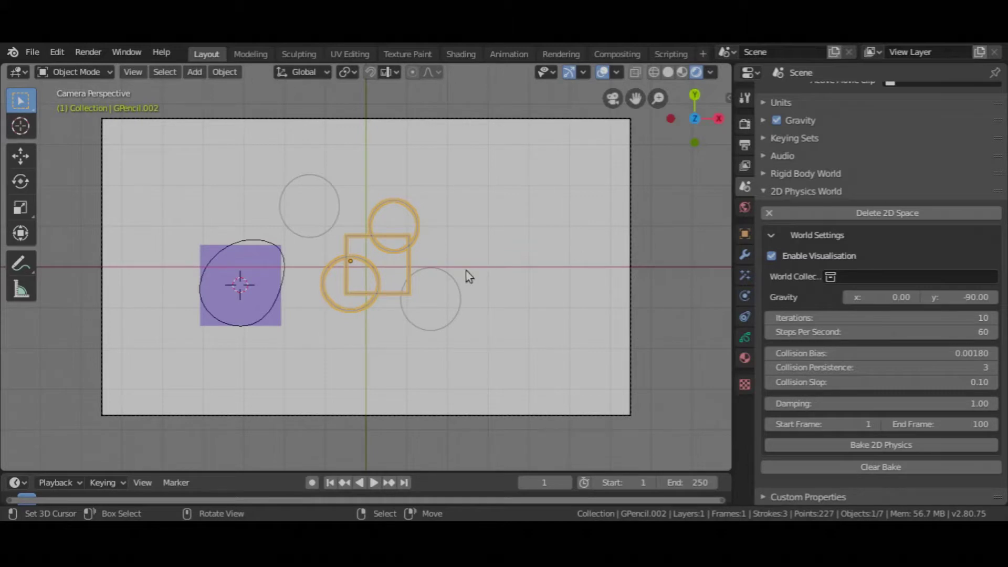
key("ctrl+Tab")
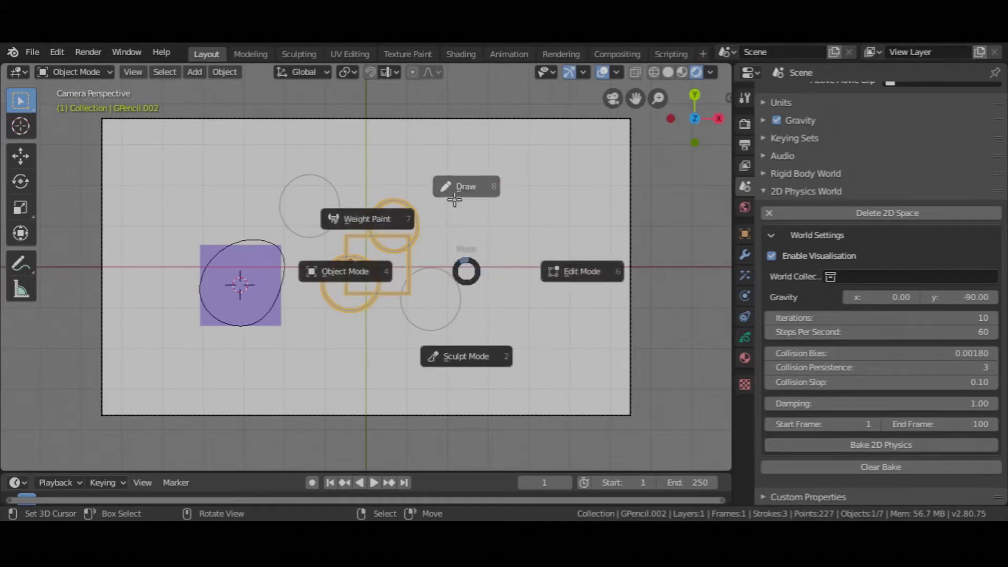
left_click(454, 198)
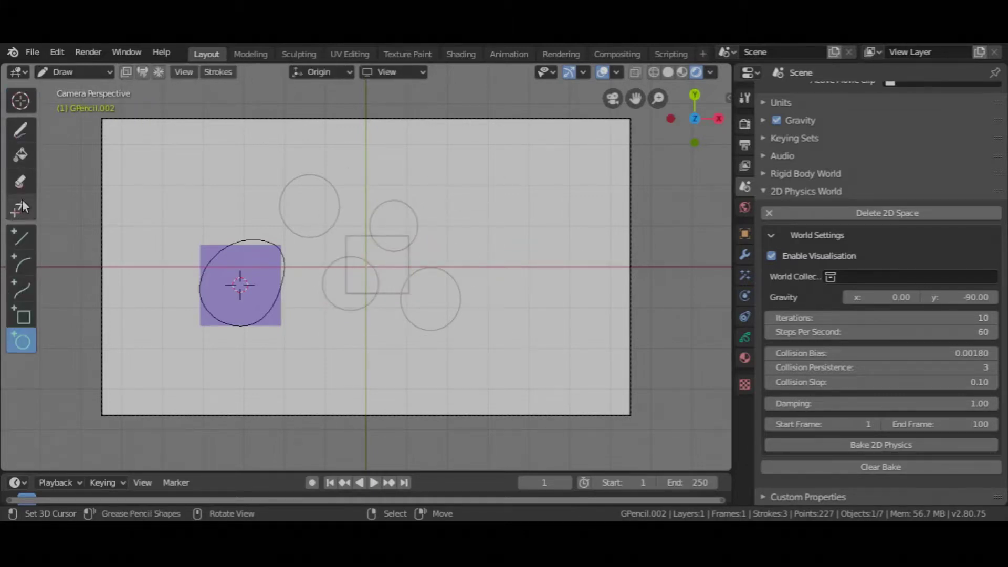
Try erasing the overlapping strokes with the Eraser, then undo that erase
left_click(20, 182)
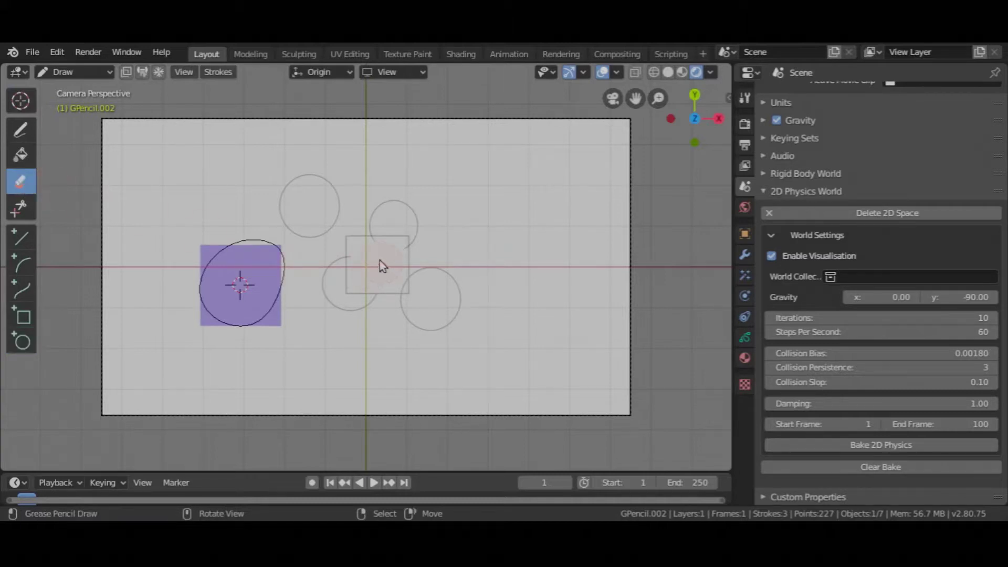
left_click_drag(383, 264, 381, 270)
scroll(357, 277, "up", 8)
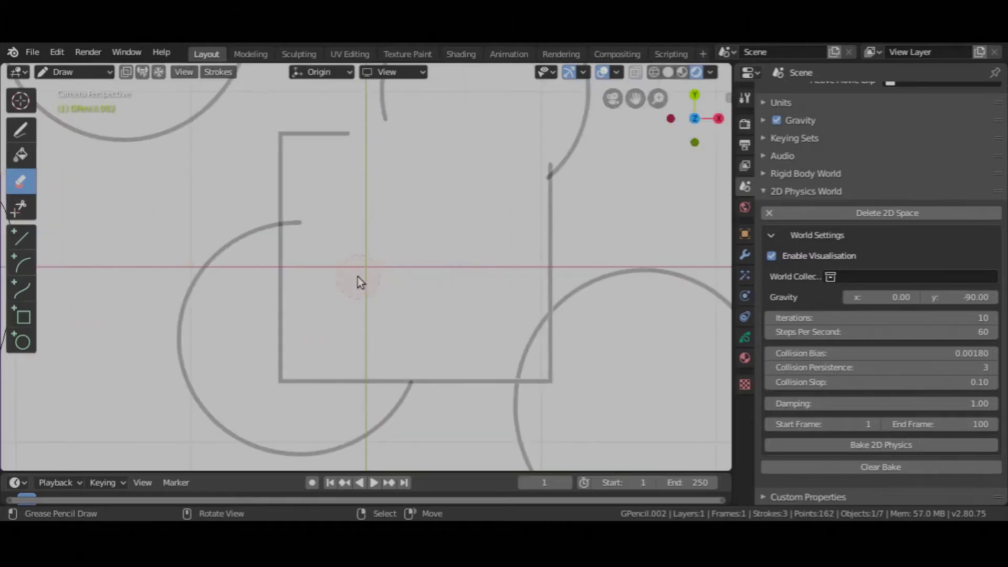
scroll(358, 276, "down", 1)
scroll(357, 276, "down", 1)
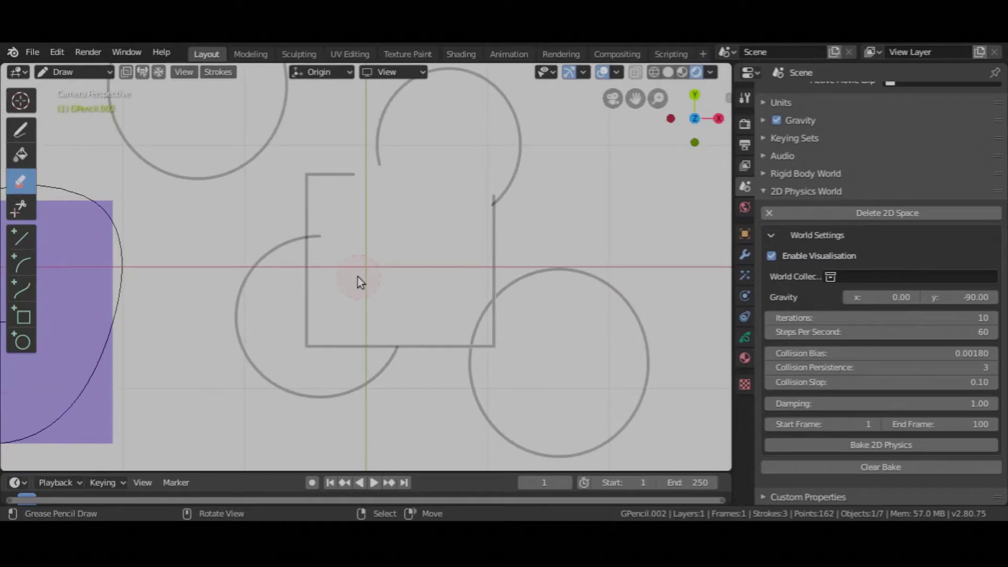
key("ctrl+Tab")
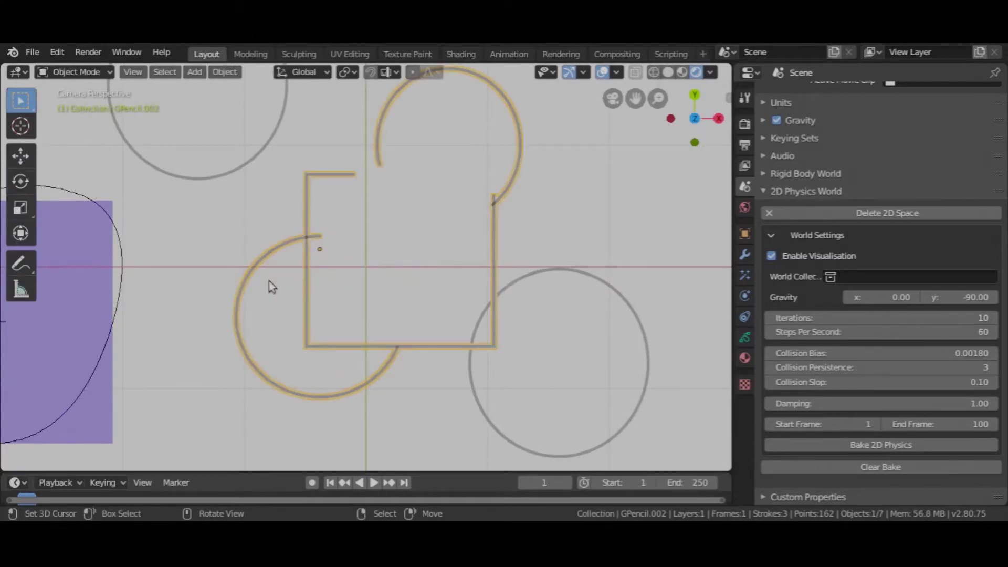
key("ctrl+Tab")
key("ctrl+z")
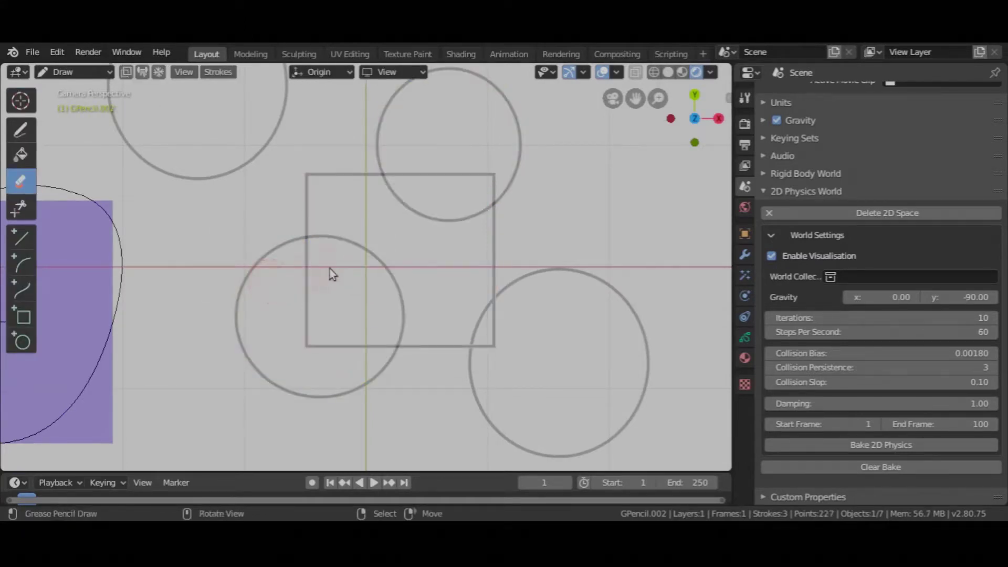
Erase the lower-left circle's inner arc and the box's top edge, then return to Object Mode
mouse_move(332, 267)
left_mouse_down()
mouse_move(335, 231)
mouse_move(349, 328)
left_mouse_up()
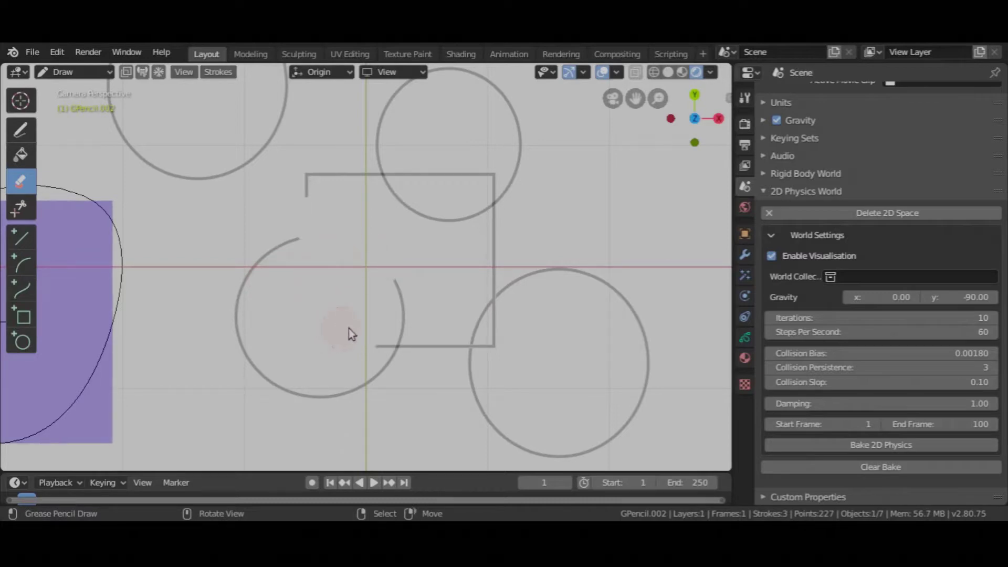
left_click_drag(413, 216, 434, 172)
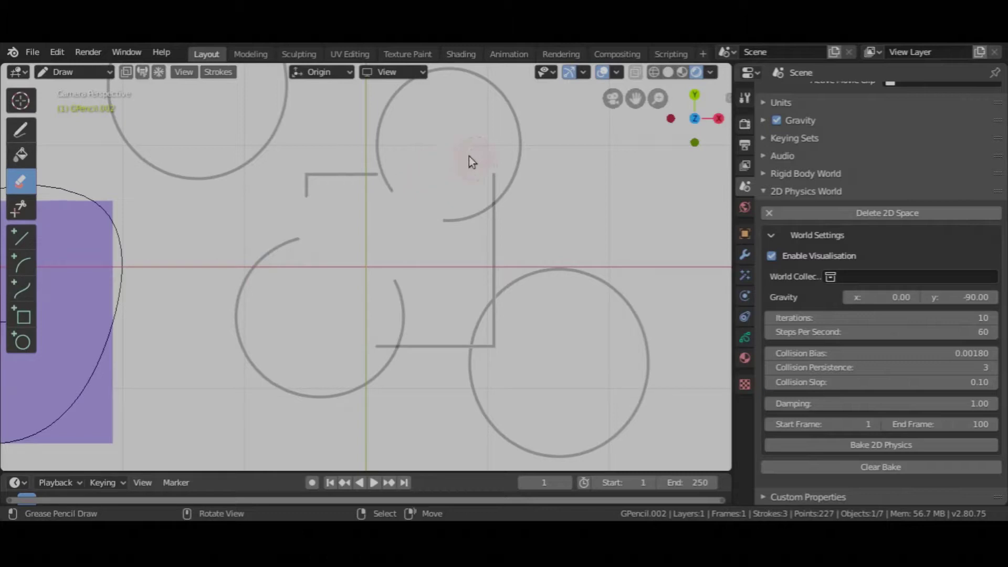
key("ctrl+Tab")
left_click(339, 204)
key("Home")
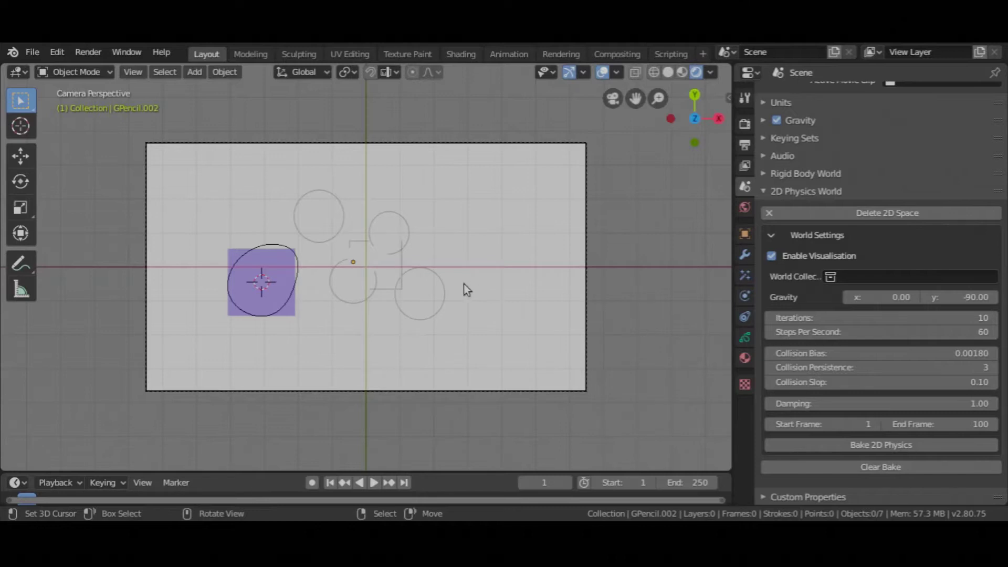
Delete the lower-right circle from the compound shape
left_click(435, 289)
key("x")
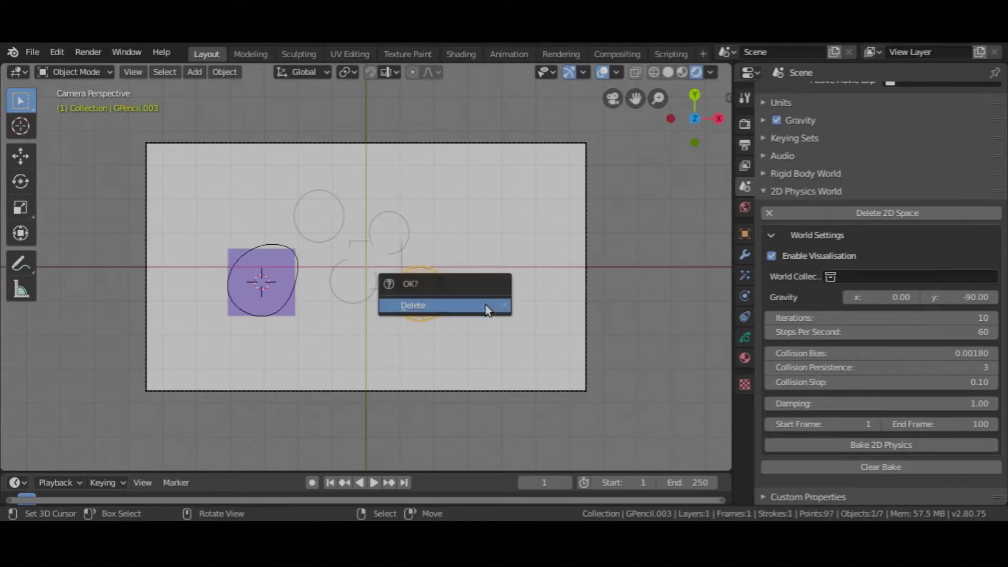
left_click(485, 304)
Make GPencil.002 a 2D physics object with a circle collider and set its origin to geometry
left_click(396, 215)
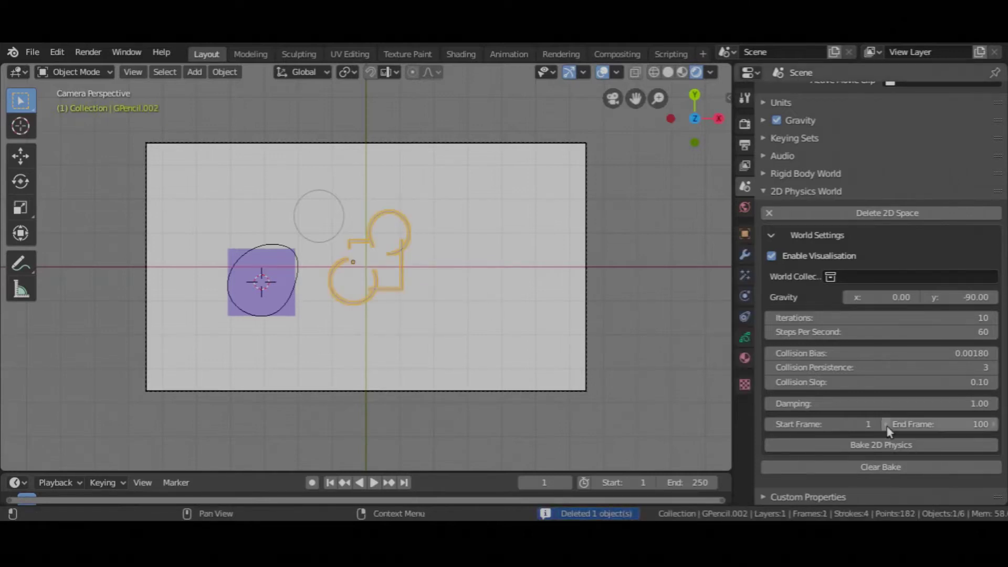
left_click(743, 297)
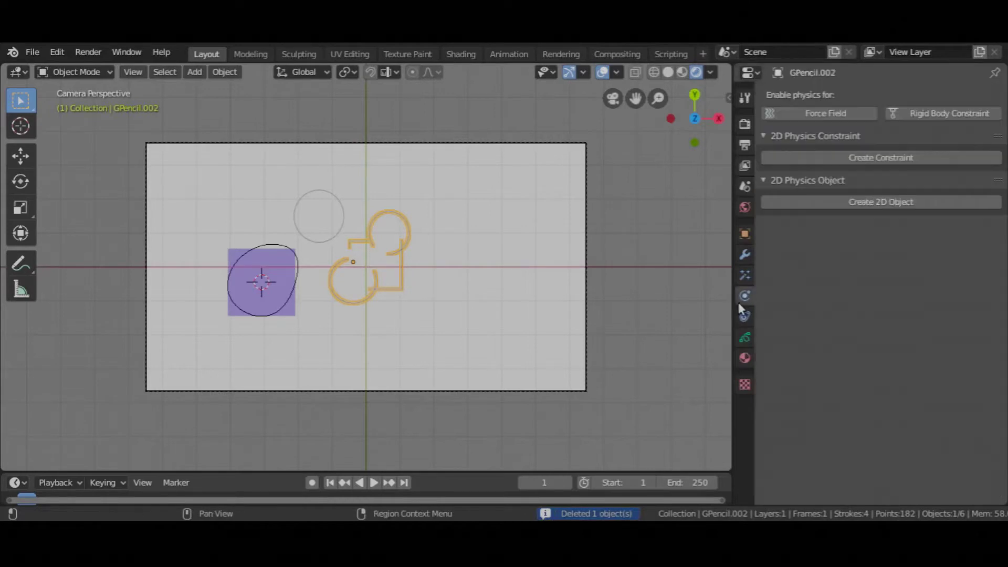
left_click(856, 203)
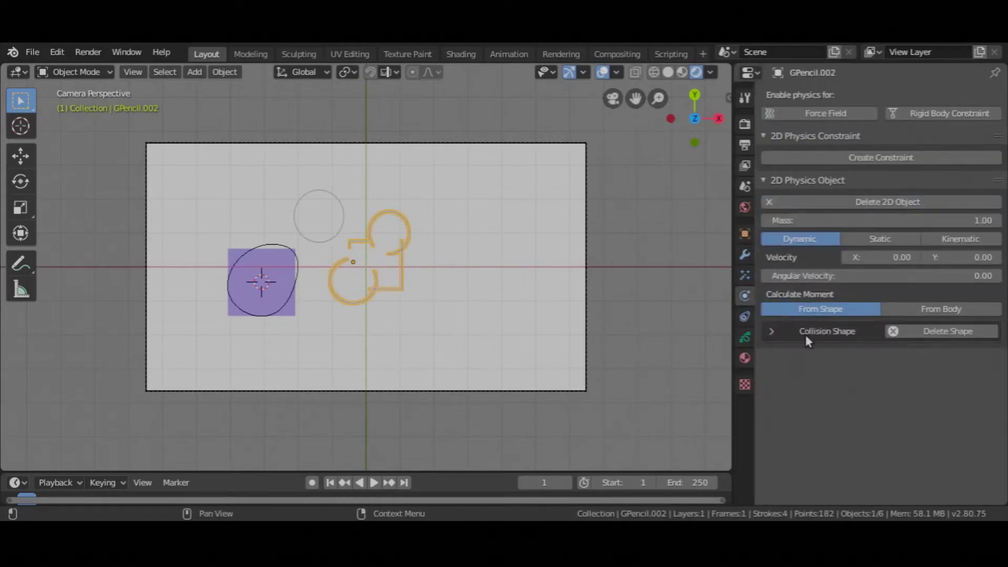
left_click(808, 340)
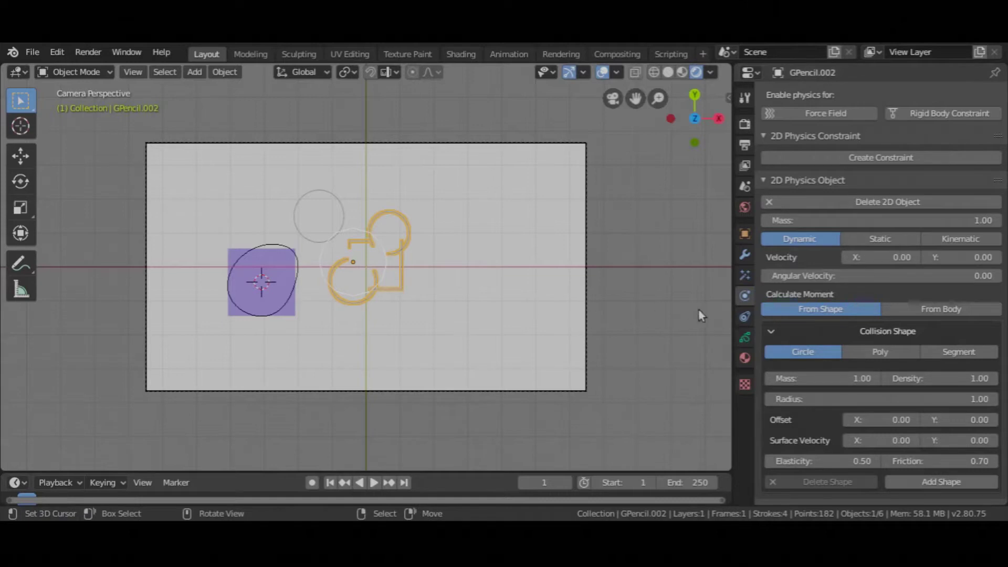
left_click(238, 72)
mouse_move(246, 103)
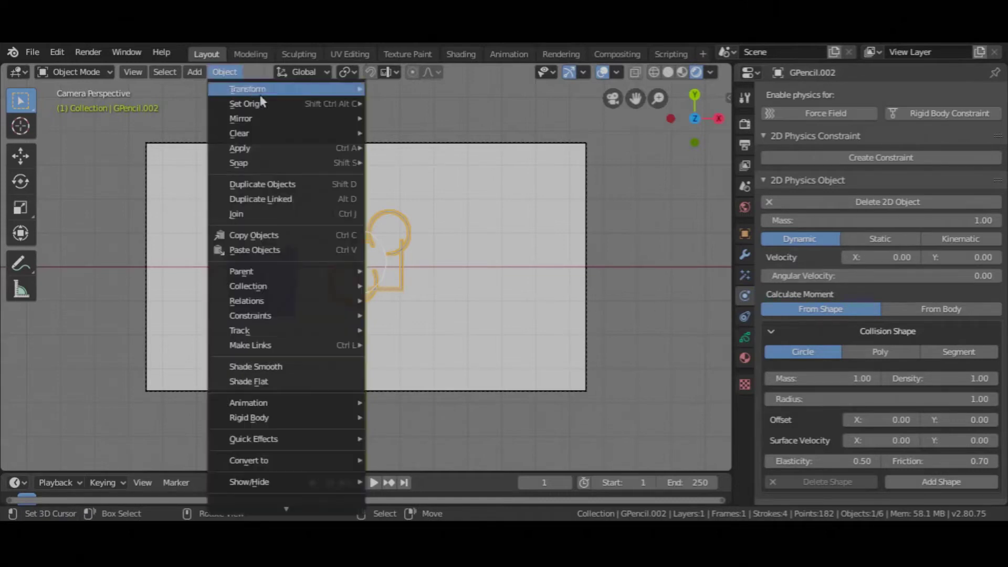
left_click(412, 118)
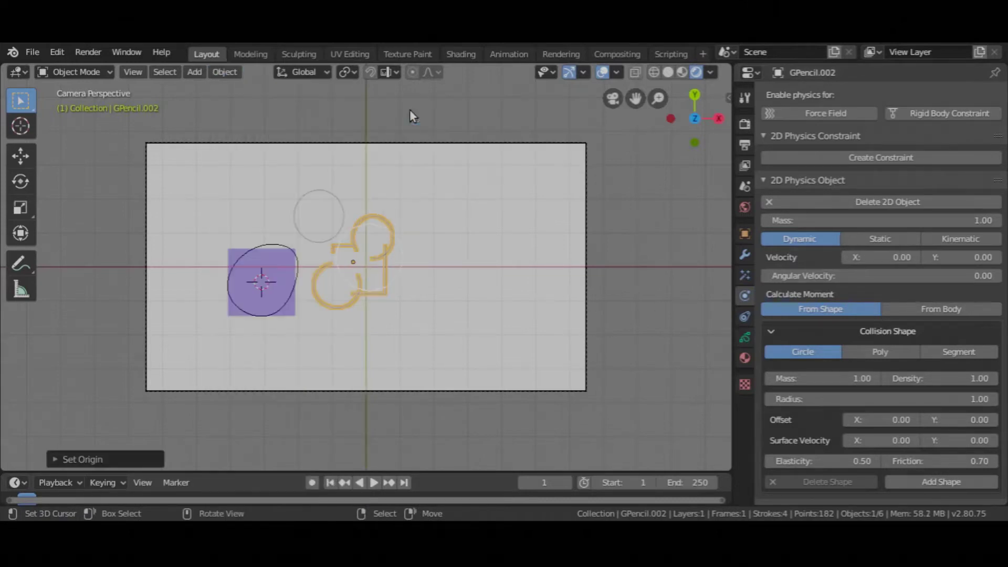
Return to frame 0 and bake the 2D physics simulation
key("Right")
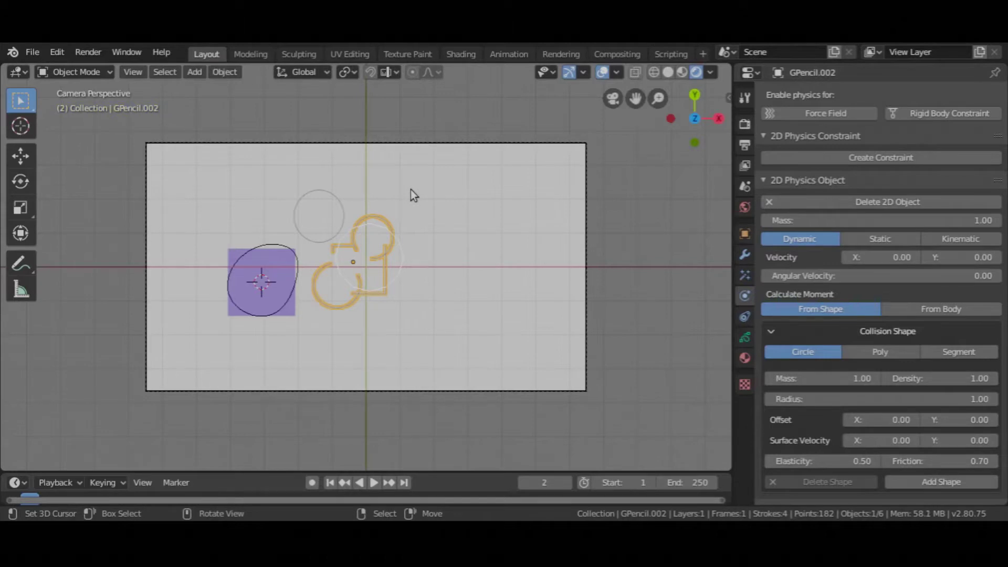
key("Left")
key("Left")
key("Left")
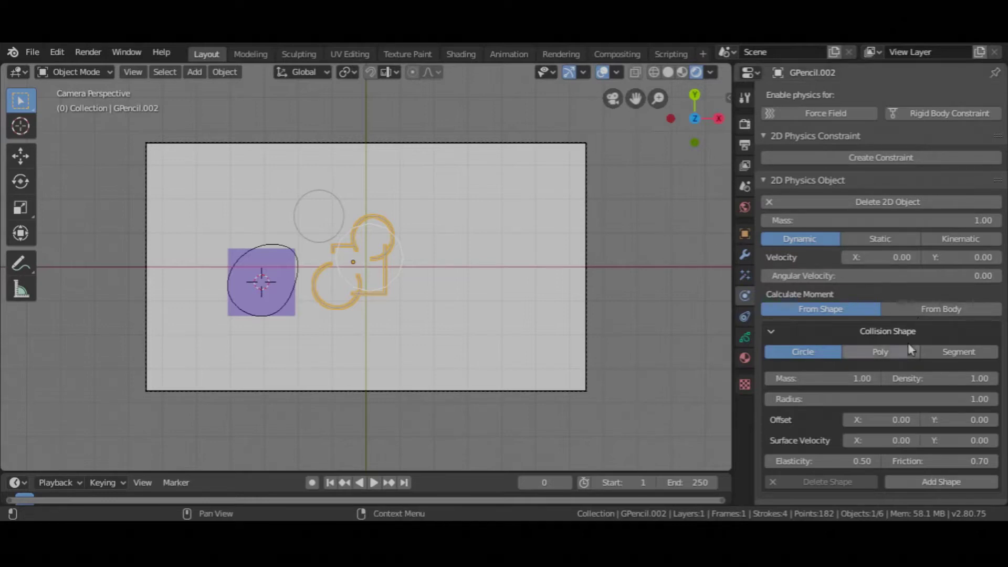
left_click(745, 187)
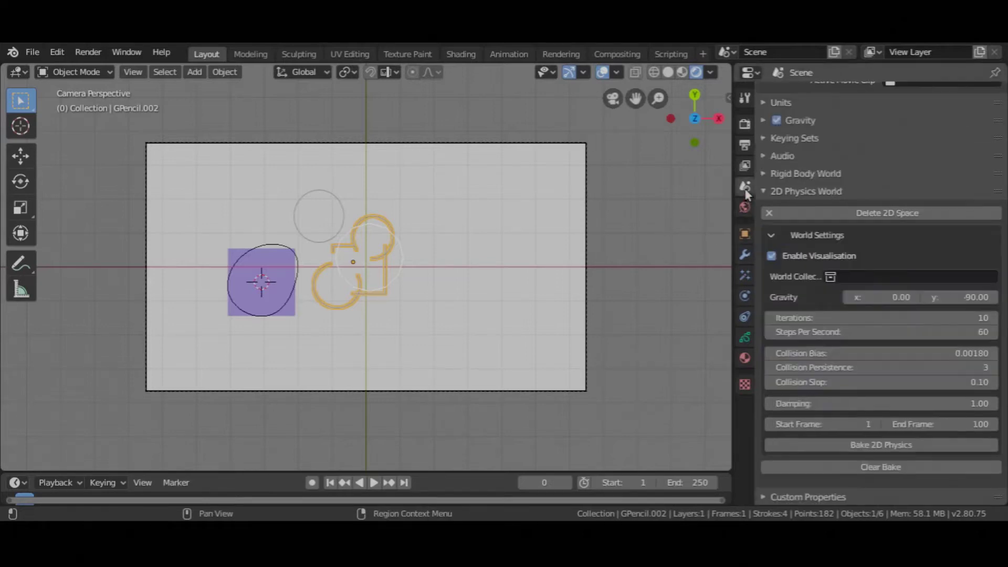
left_click(829, 444)
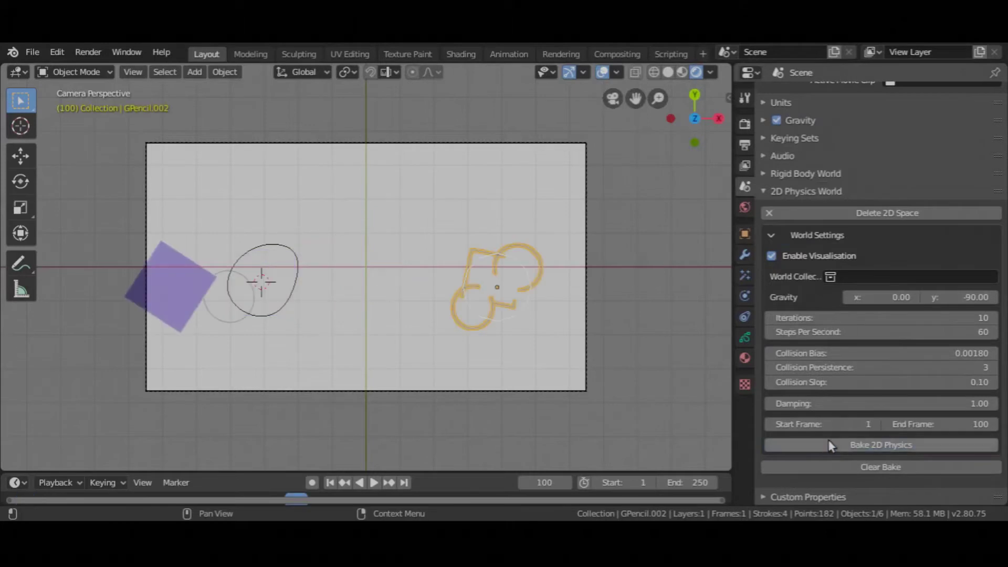
Play the baked simulation twice from frame 1, then clear the bake
left_click(330, 482)
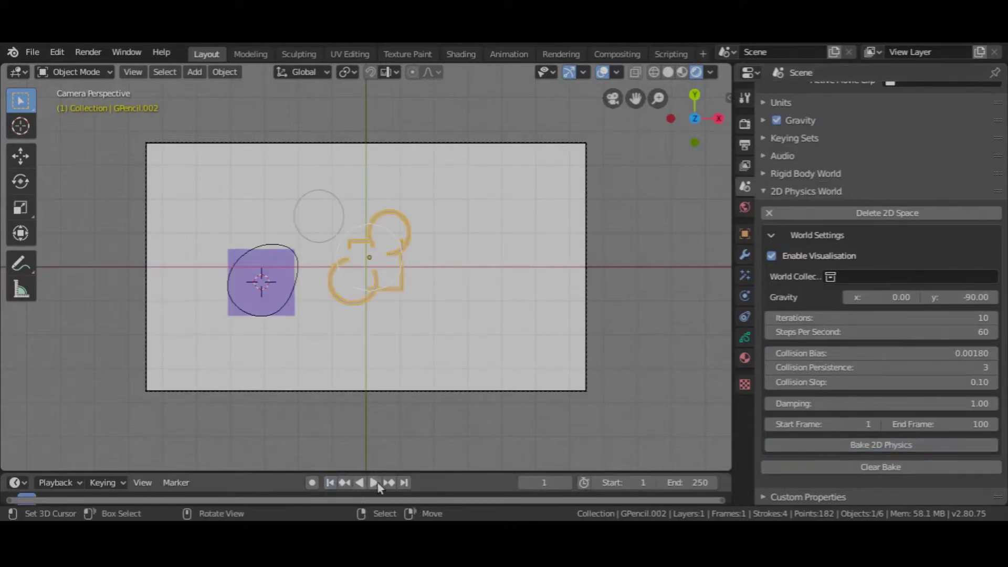
left_click(373, 483)
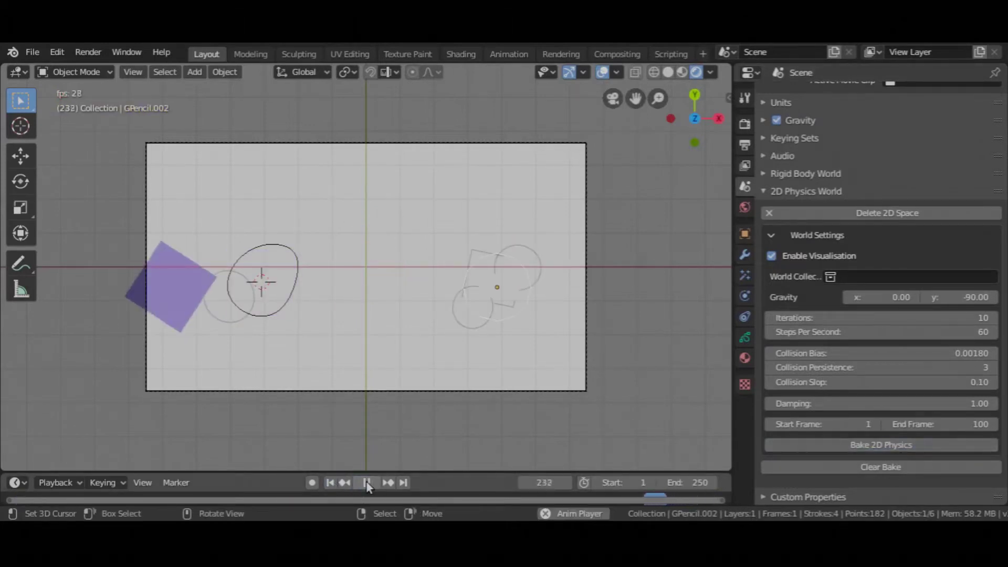
key("Escape")
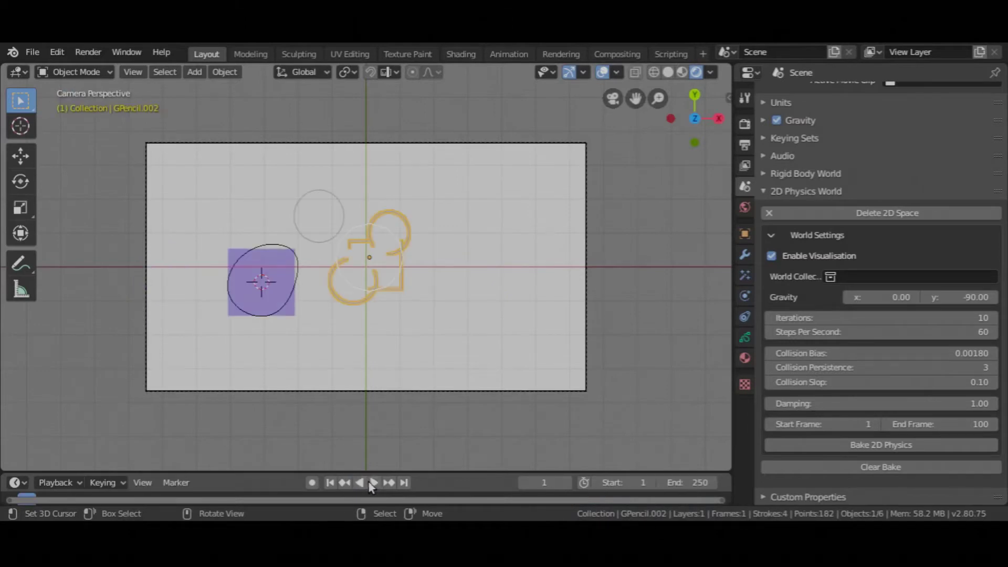
left_click(373, 483)
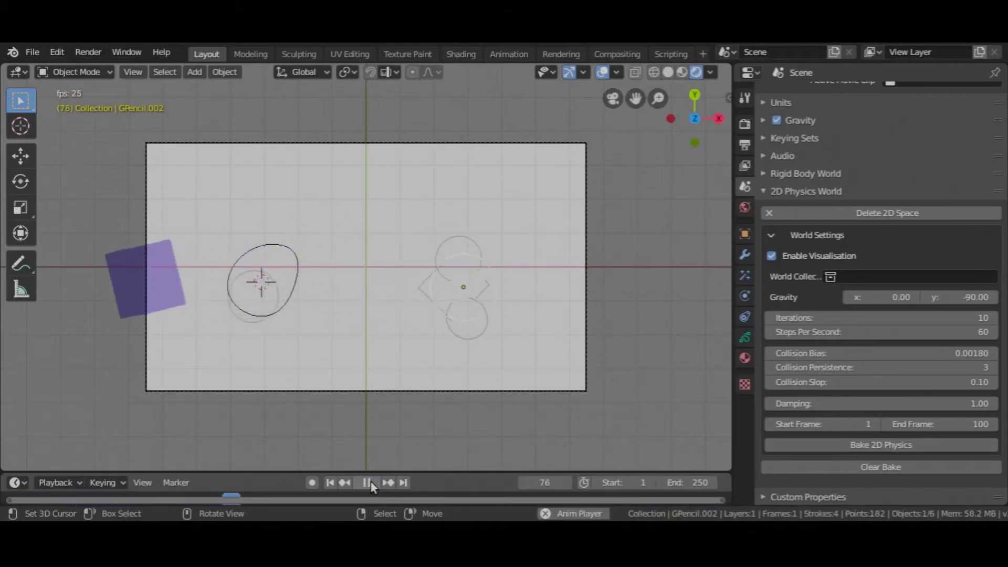
key("Escape")
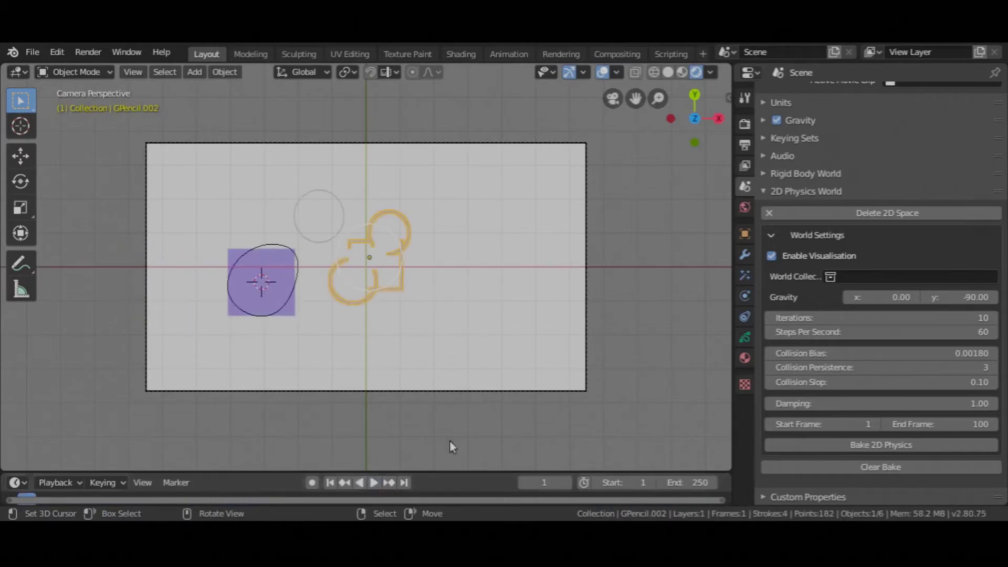
left_click(800, 468)
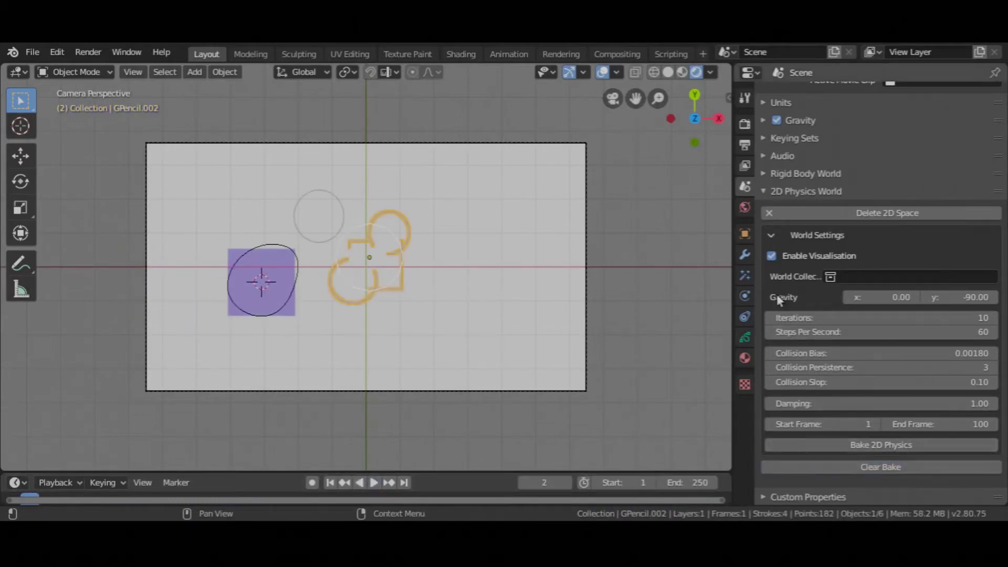
Give the first collision circle radius 0.76 at offset −0.45, −0.66 and add a second collision shape
left_click(744, 295)
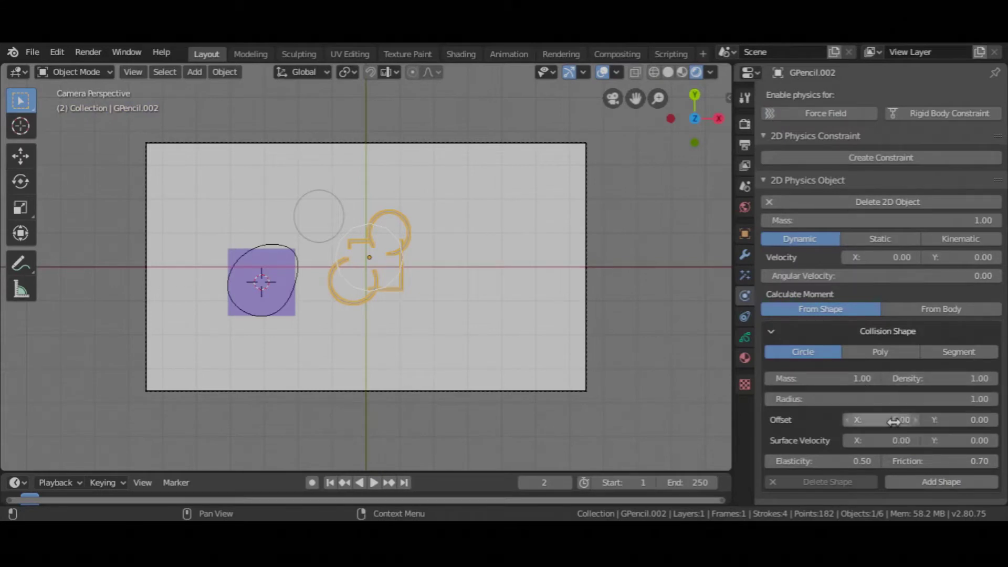
left_click_drag(893, 421, 871, 422)
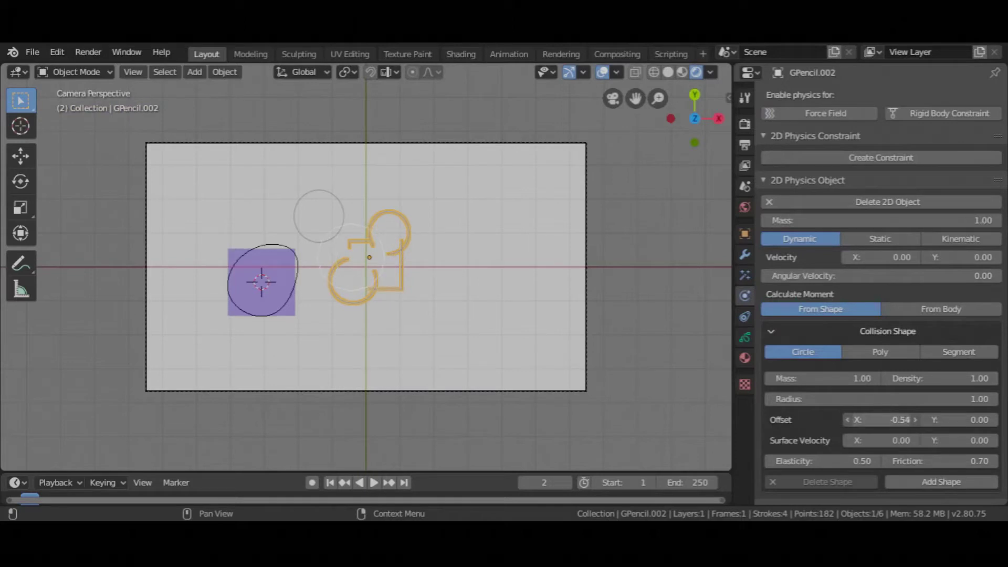
mouse_move(884, 399)
left_mouse_down()
mouse_move(903, 399)
mouse_move(890, 403)
left_mouse_up()
mouse_move(961, 419)
left_mouse_down()
mouse_move(976, 419)
mouse_move(940, 419)
mouse_move(966, 419)
left_mouse_up()
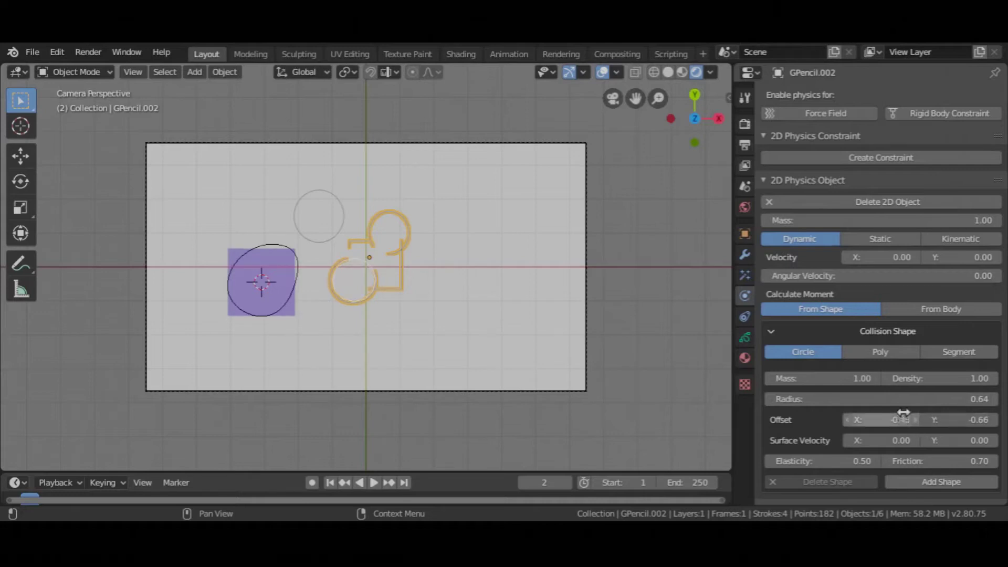
left_click_drag(882, 399, 898, 399)
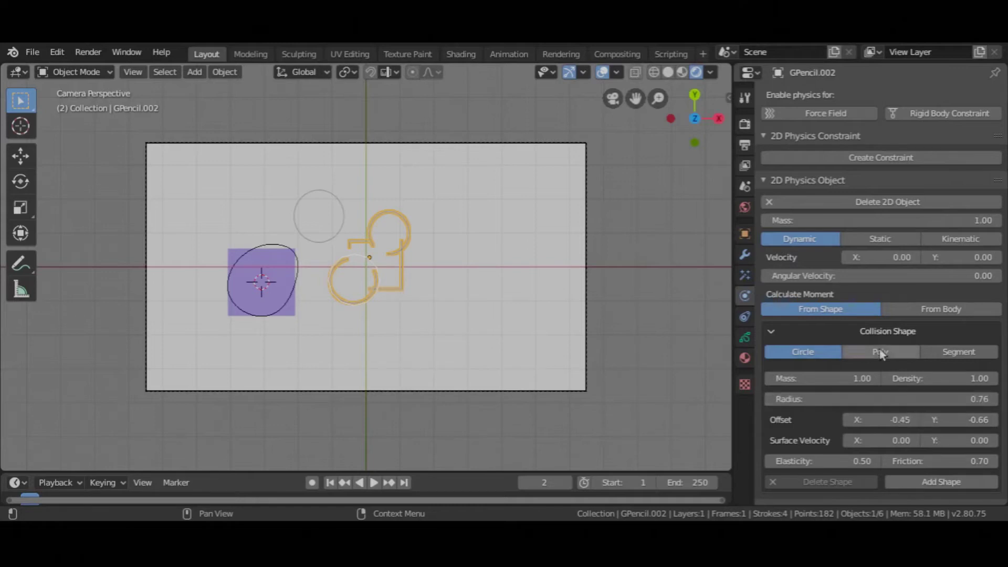
left_click(894, 482)
Set the second collision circle to radius 0.70 at offset 0.60, 0.72
scroll(892, 486, "down", 1)
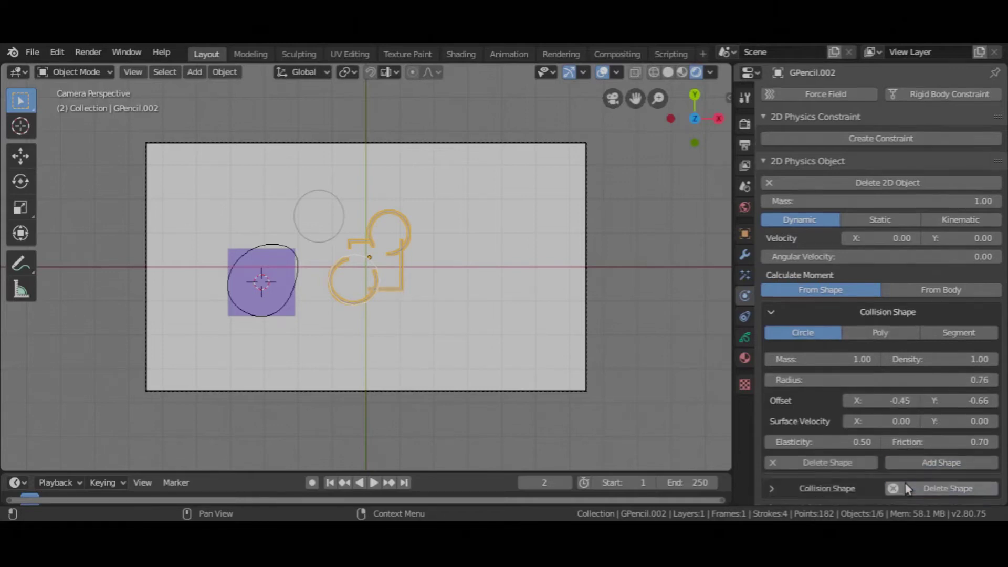
left_click(818, 487)
scroll(819, 488, "down", 6)
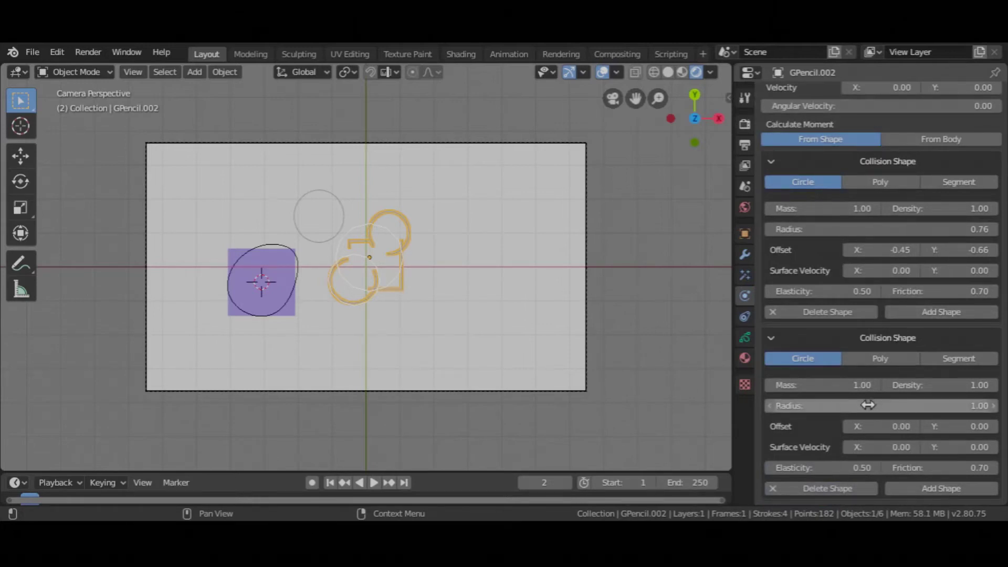
mouse_move(867, 406)
left_mouse_down()
mouse_move(819, 405)
mouse_move(903, 427)
left_mouse_up()
mouse_move(966, 426)
left_mouse_down()
mouse_move(989, 426)
mouse_move(981, 427)
left_mouse_up()
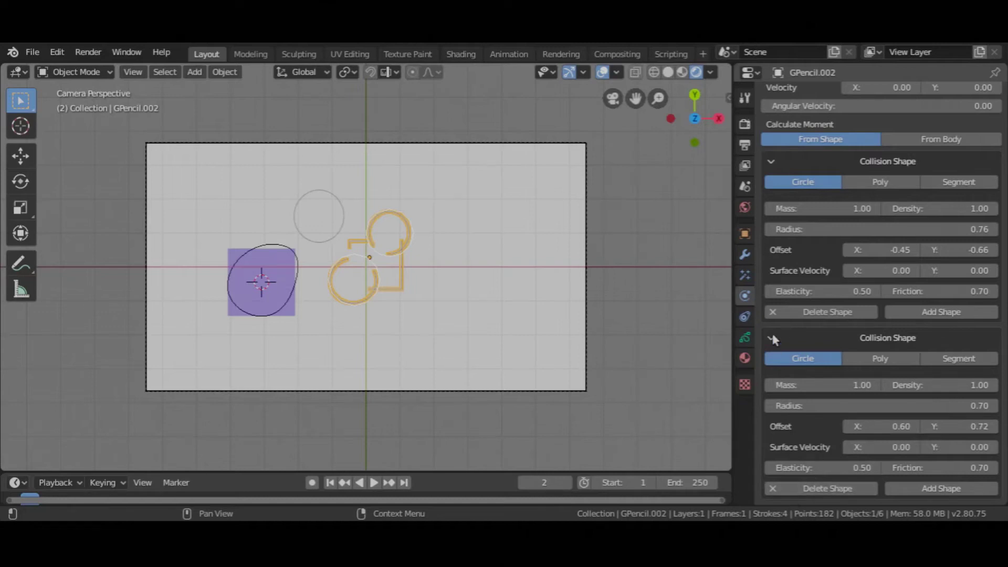
Add a third collision shape and expand its settings
left_click(922, 487)
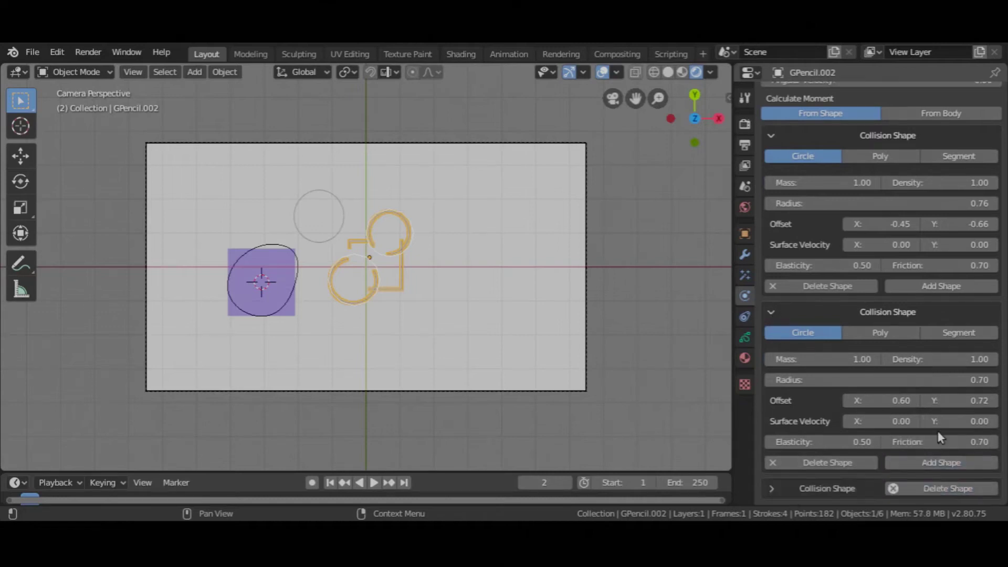
left_click(773, 492)
scroll(773, 493, "down", 5)
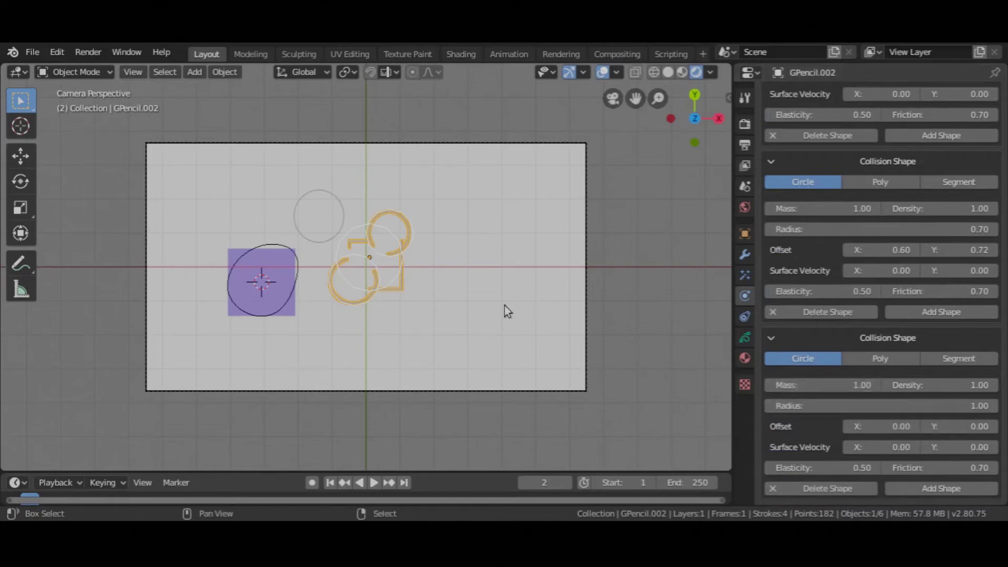
Add a four-sided Polygon curve and rotate its points 45° in Edit Mode
key("shift+a")
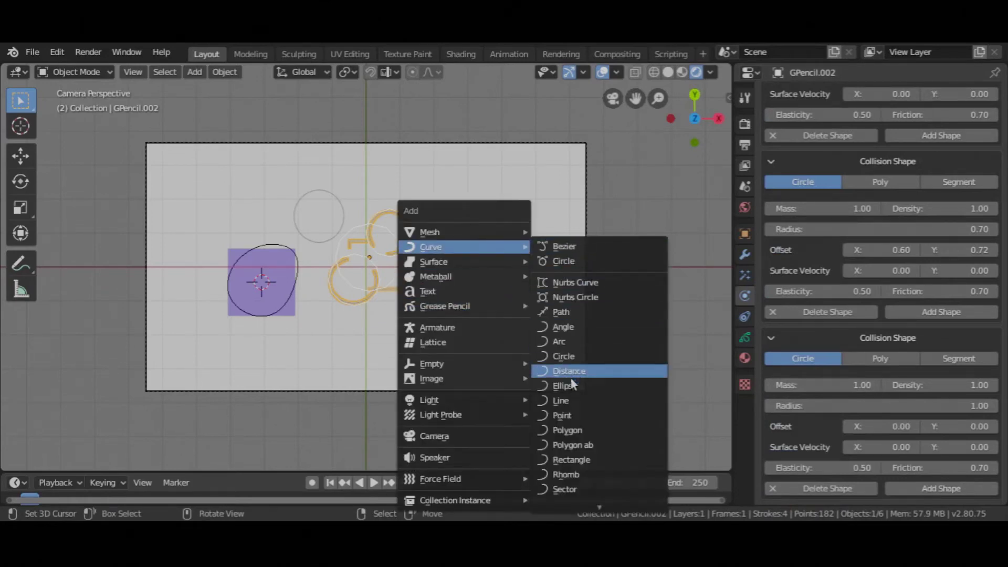
left_click(571, 428)
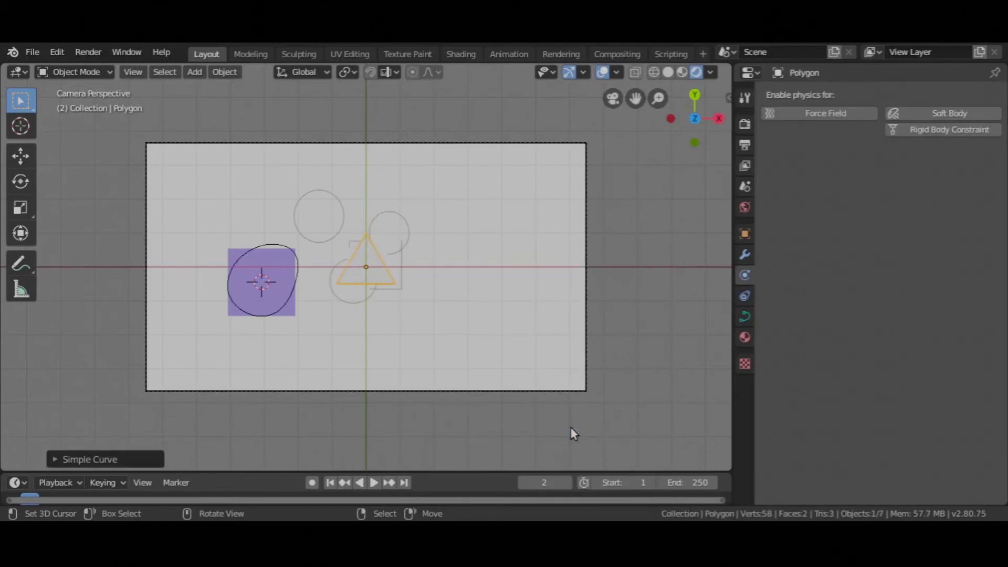
left_click(102, 459)
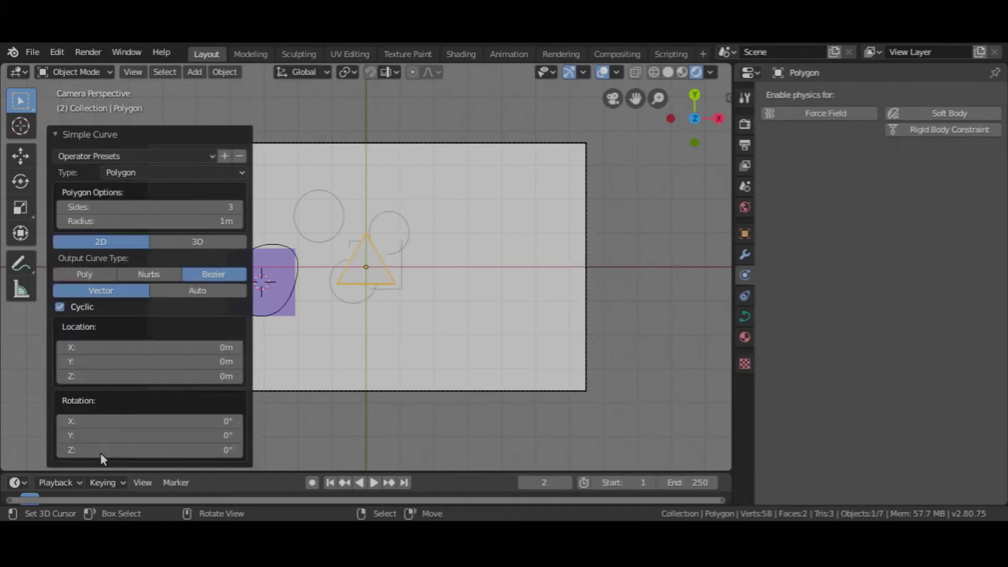
left_click(235, 209)
key("ctrl+Tab")
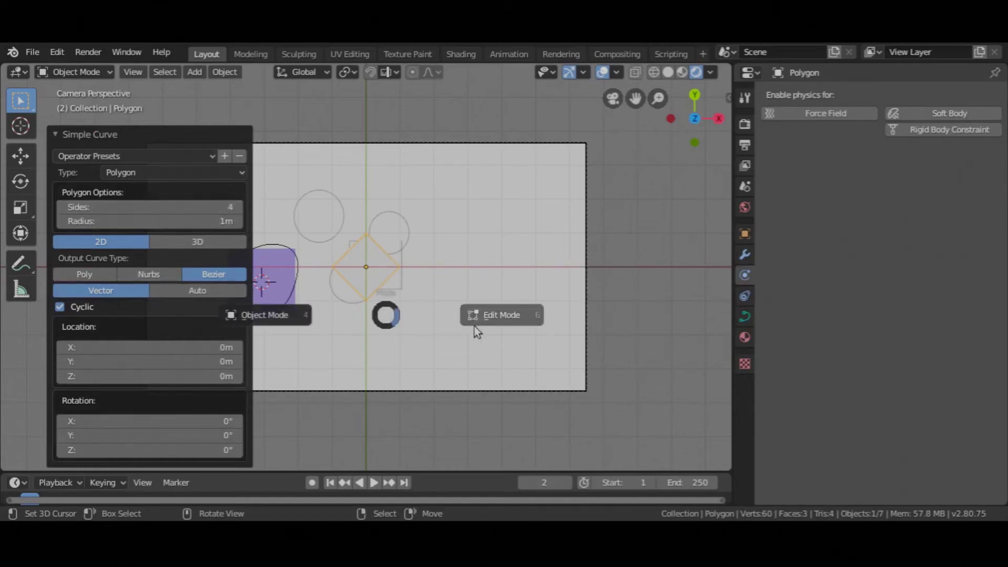
left_click(478, 318)
key("r")
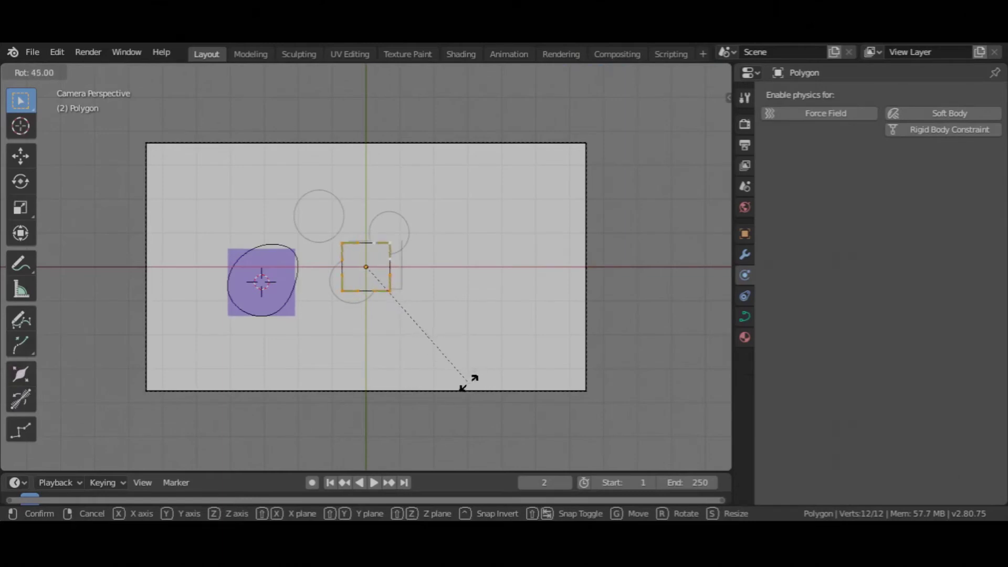
left_click(469, 382)
Move the square over the compound shape in Object Mode and hide it
key("ctrl+Tab")
left_click(419, 390)
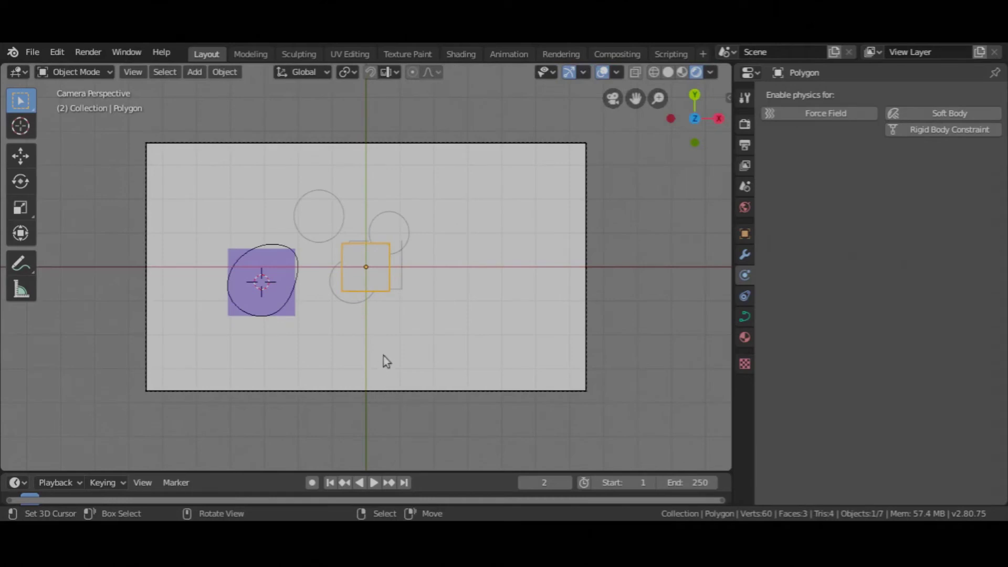
key("g")
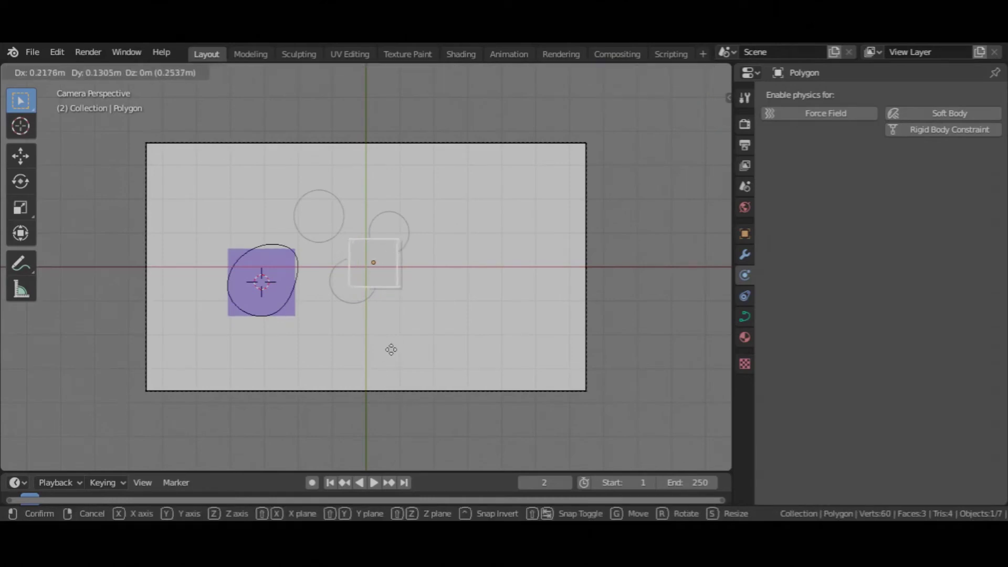
left_click(395, 349)
key("ctrl+Tab")
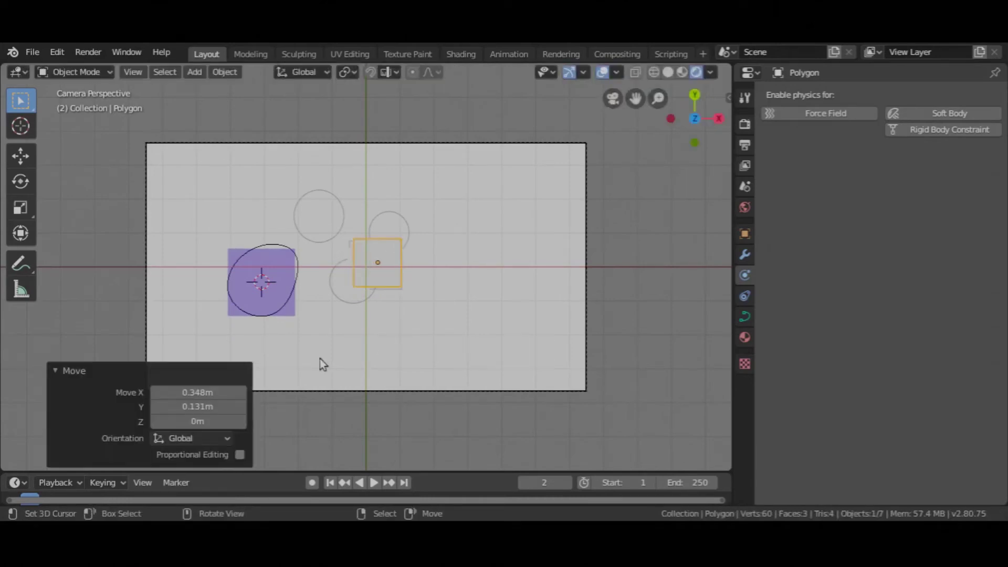
key("Delete")
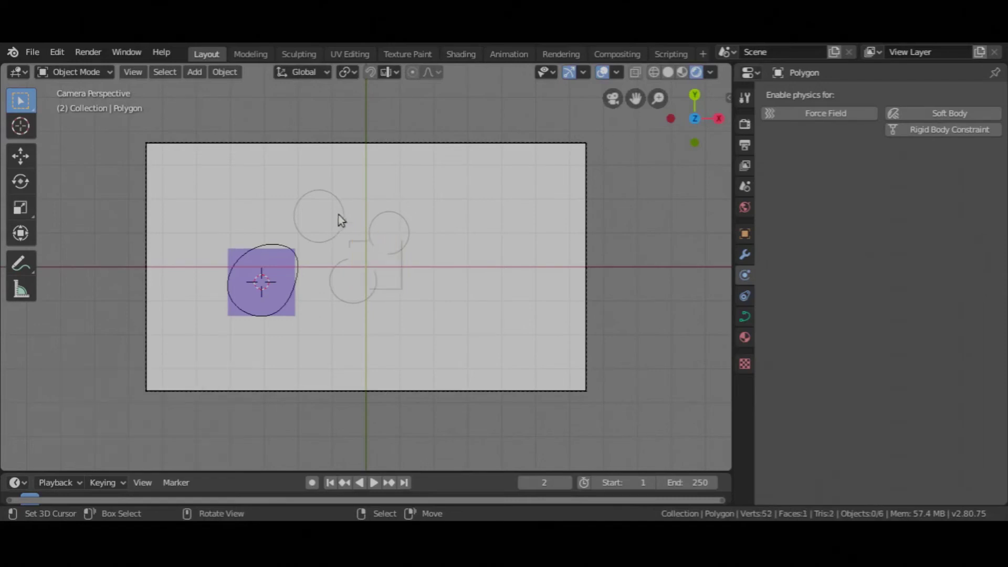
Make GPencil.002's third collider a Poly shape from the Polygon curve with X offset 0
left_click(376, 231)
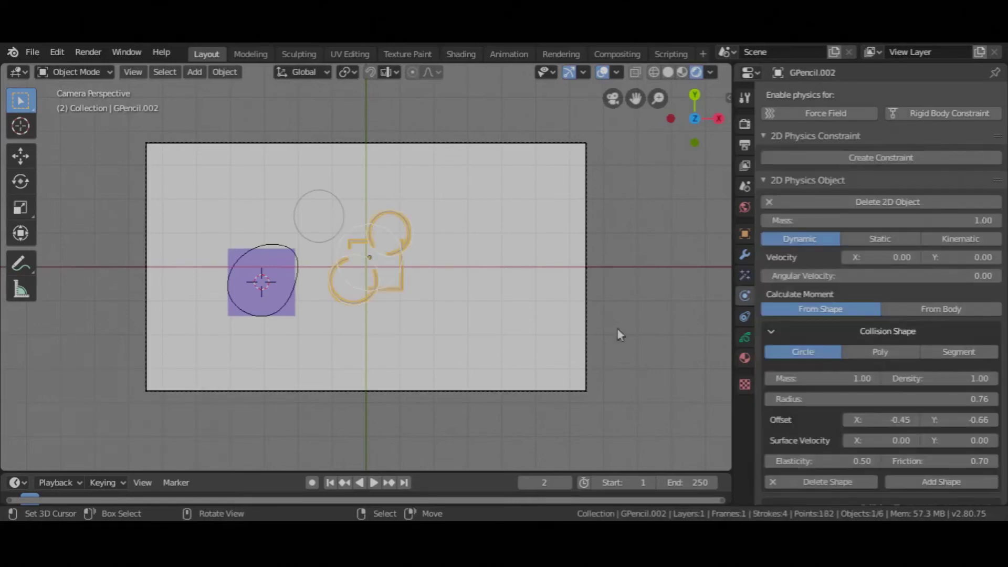
left_click(801, 484)
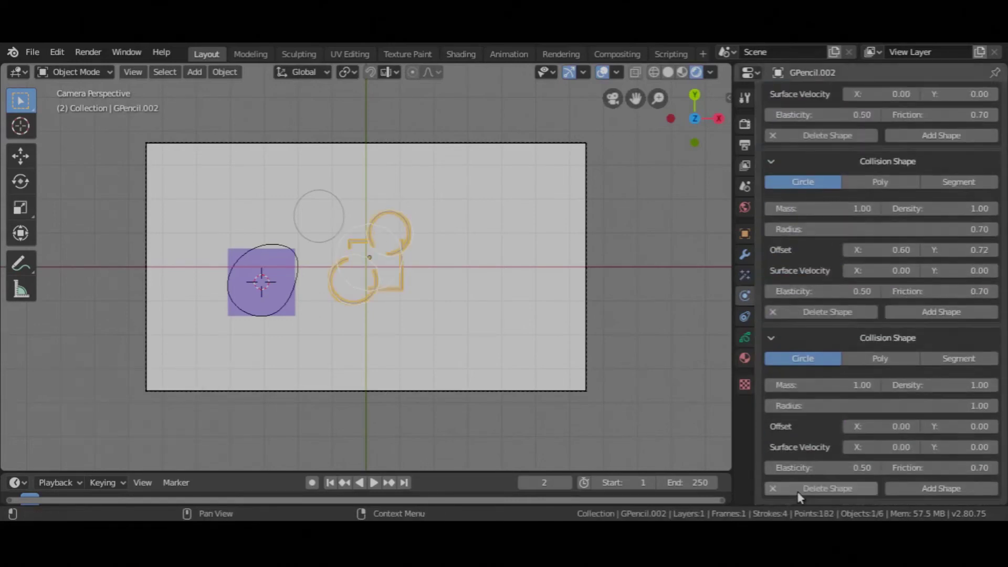
left_click(904, 360)
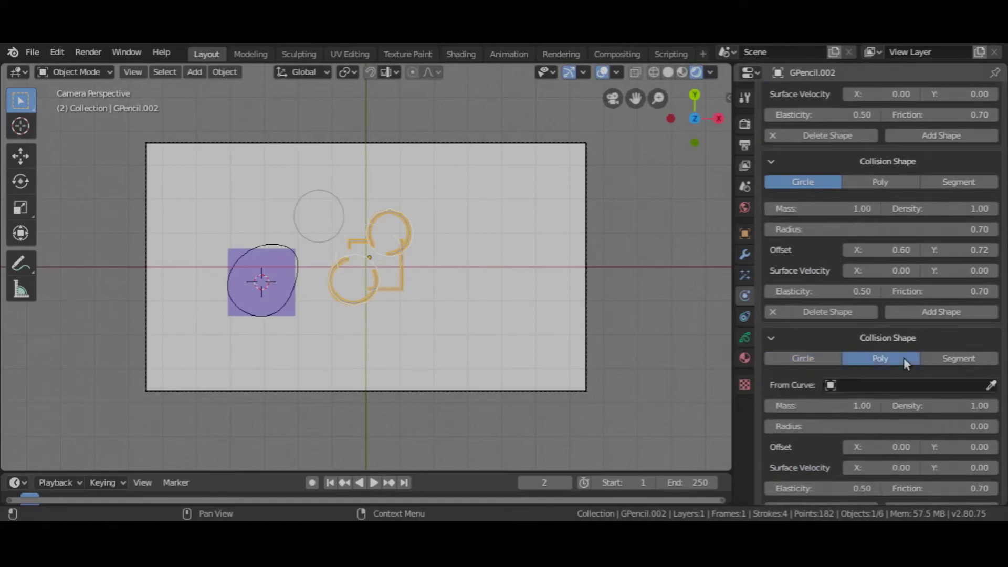
left_click(887, 385)
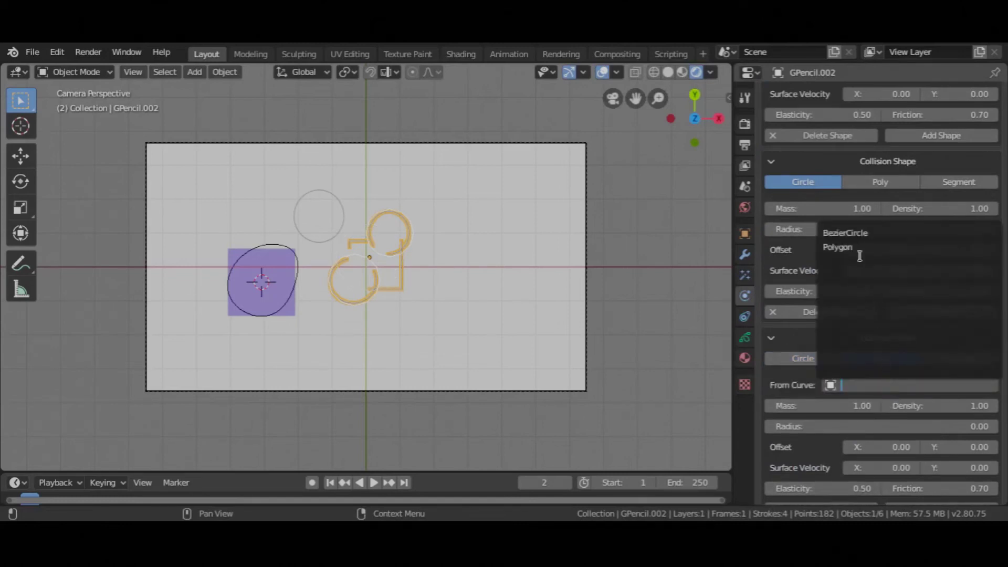
left_click(845, 247)
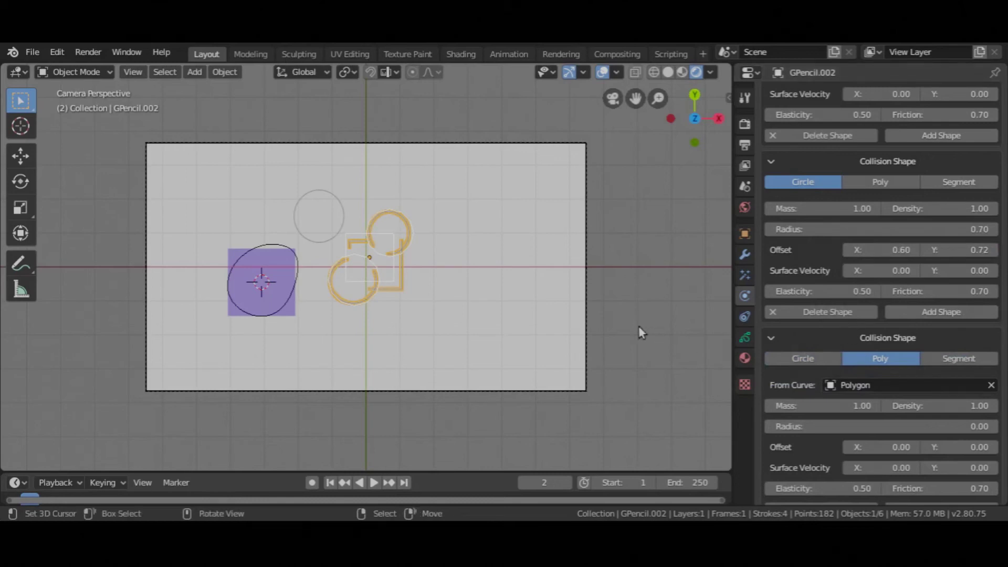
left_click_drag(893, 446, 945, 447)
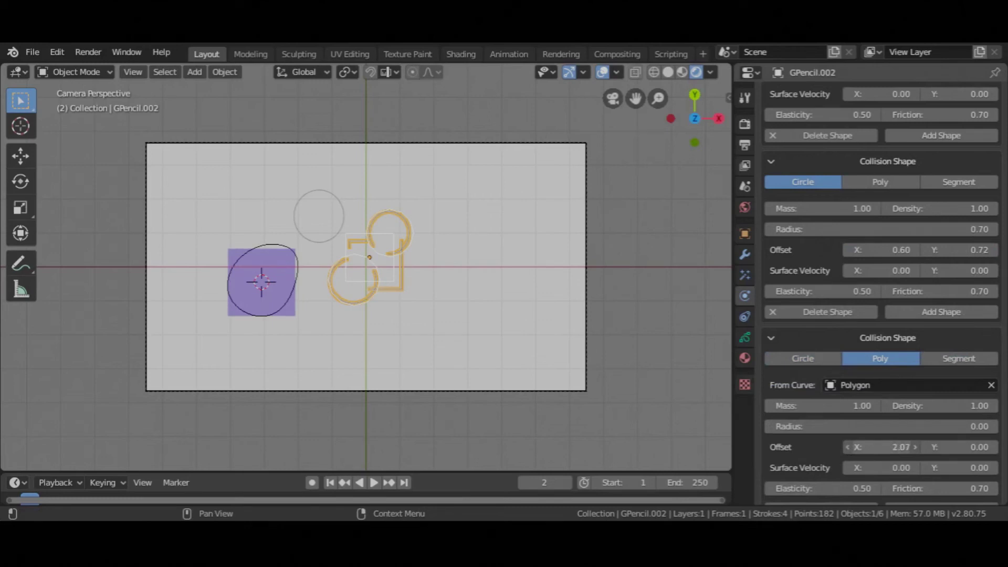
left_click(878, 447)
type("0")
key("Return")
With 2D Physics World settings shown, play the simulation twice from frame 1
left_click(745, 186)
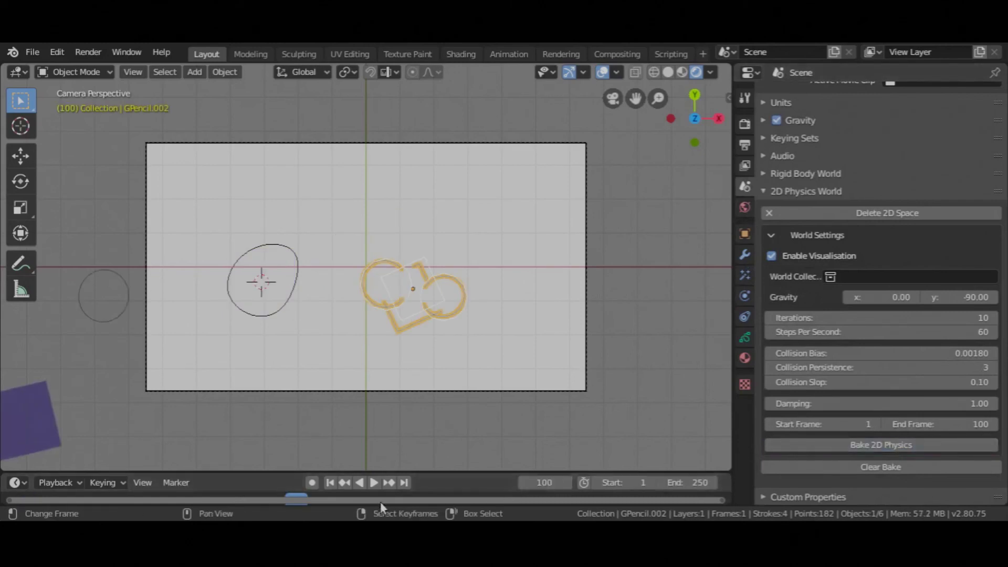
left_click(323, 483)
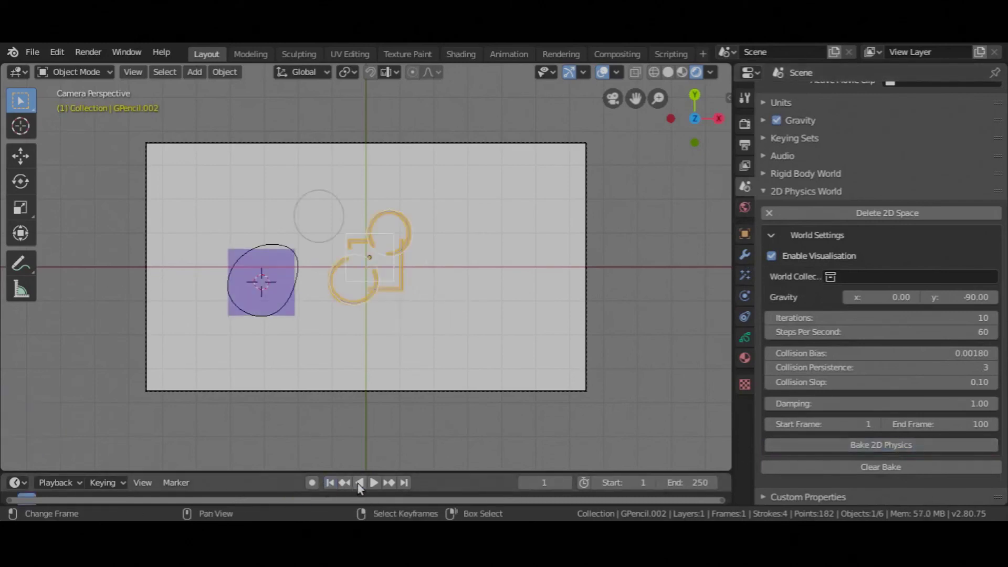
left_click(379, 487)
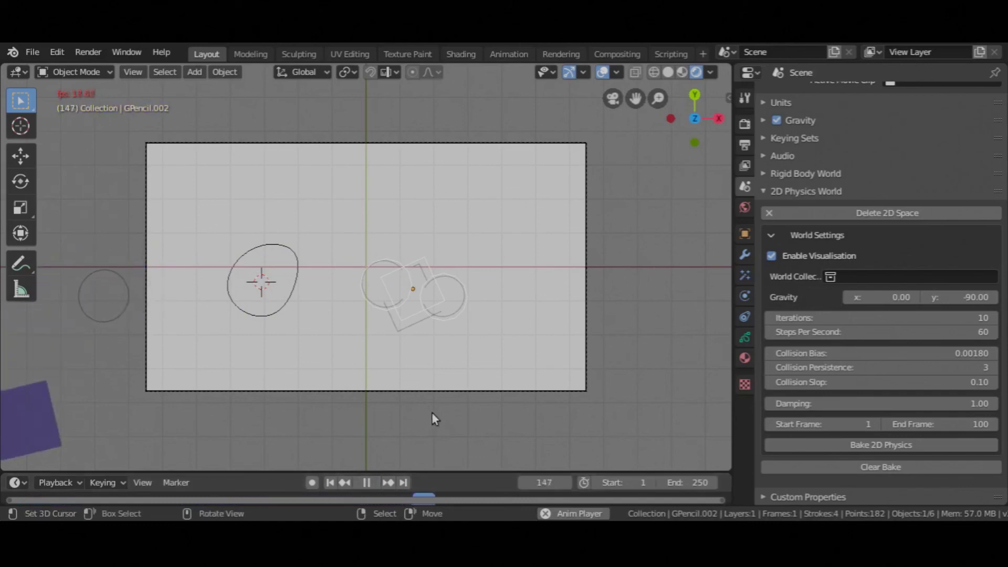
key("Escape")
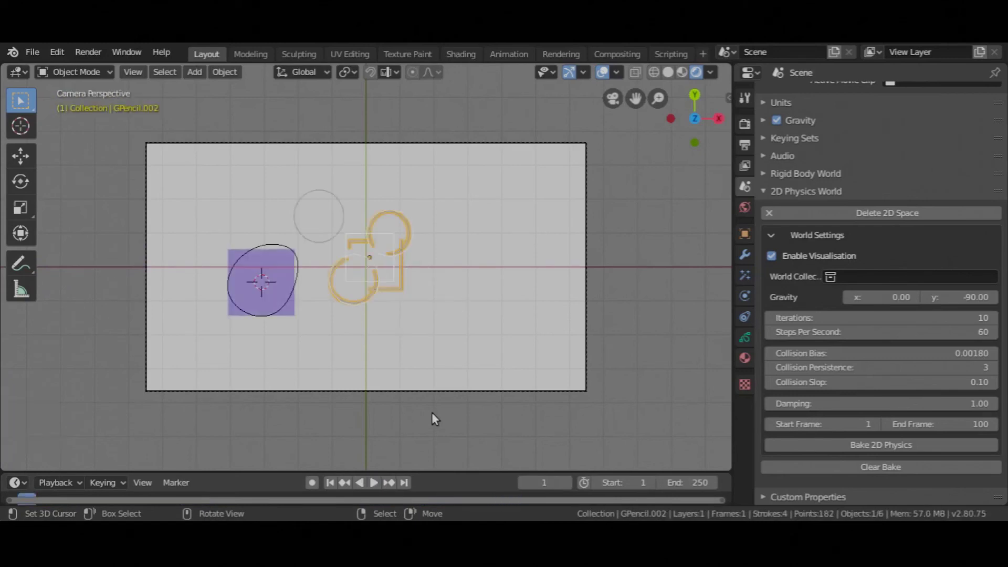
left_click(374, 482)
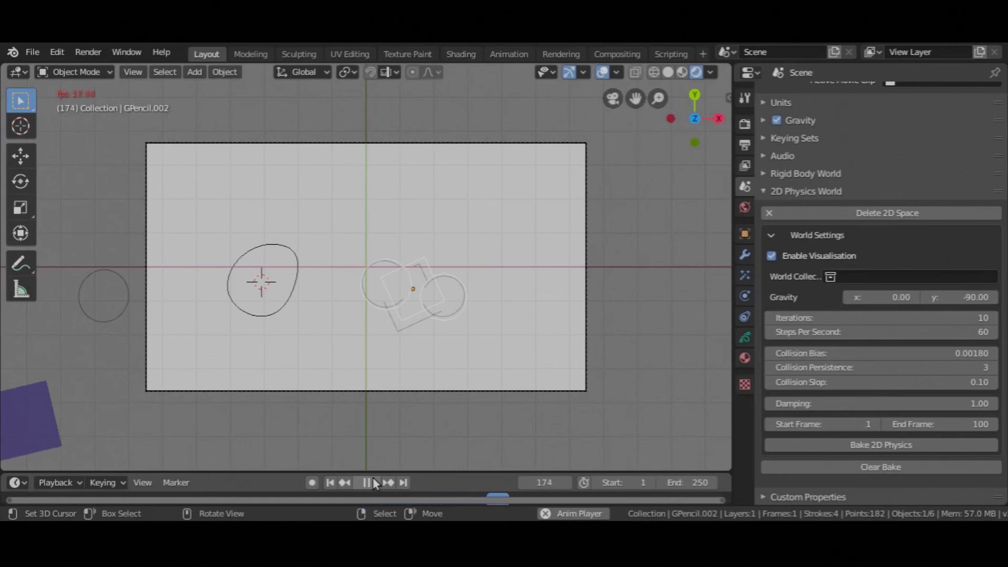
key("Escape")
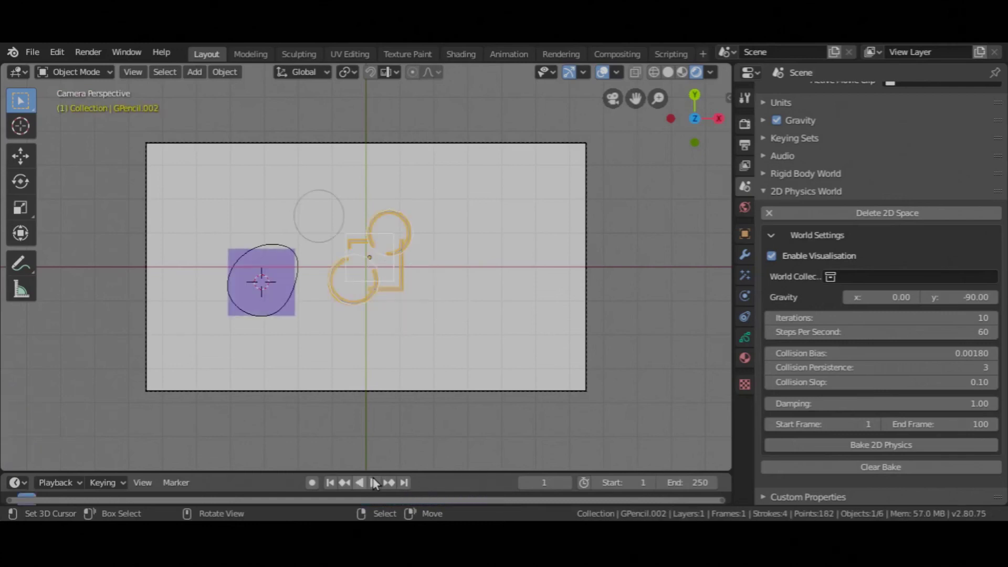